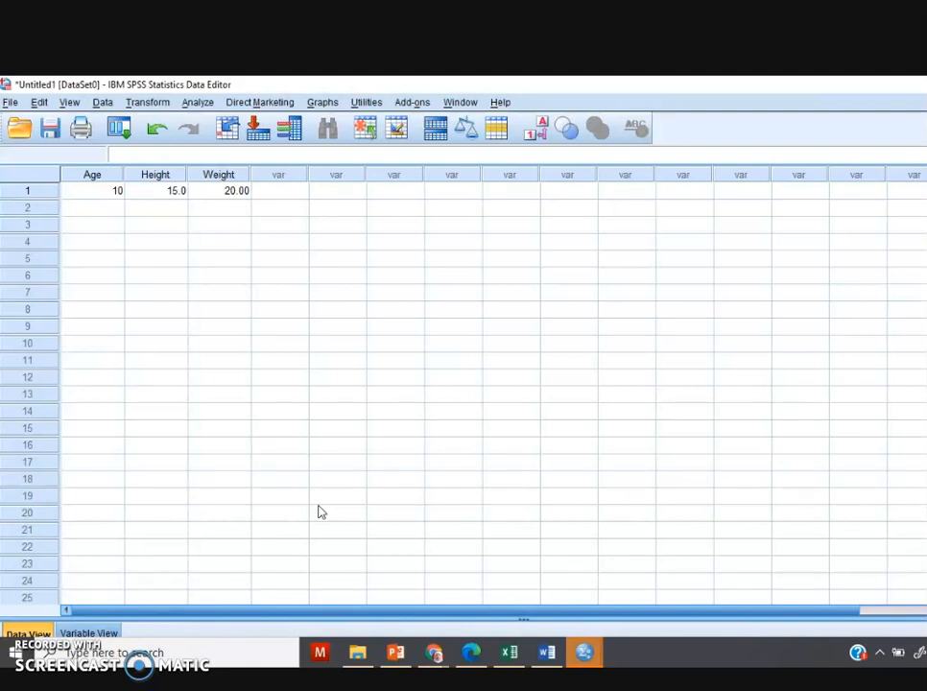
- Delete all existing case data from the dataset in Data View
left_click(242, 481)
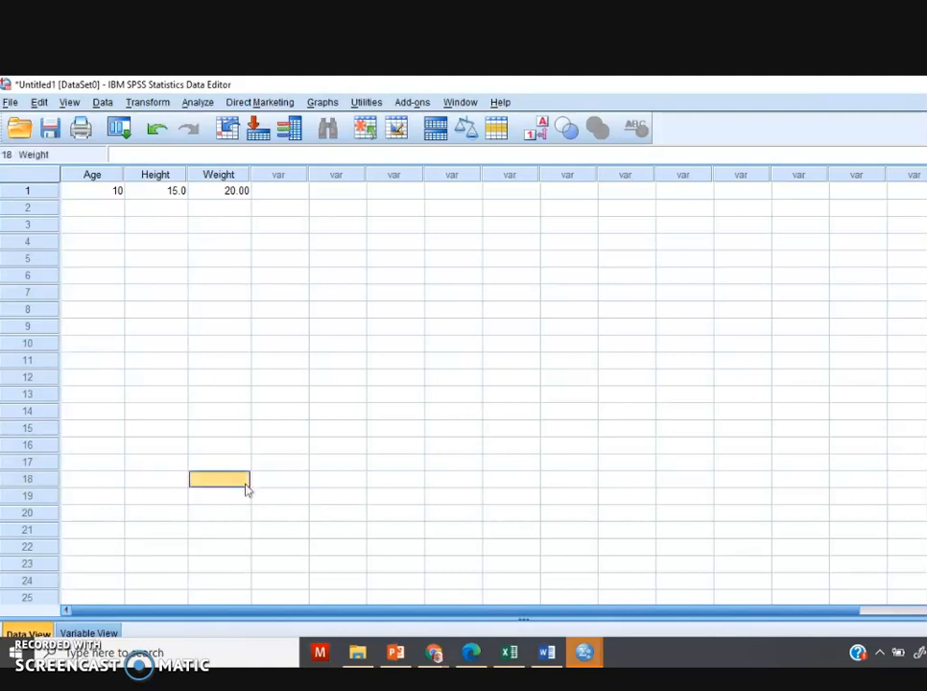
key("ctrl+a")
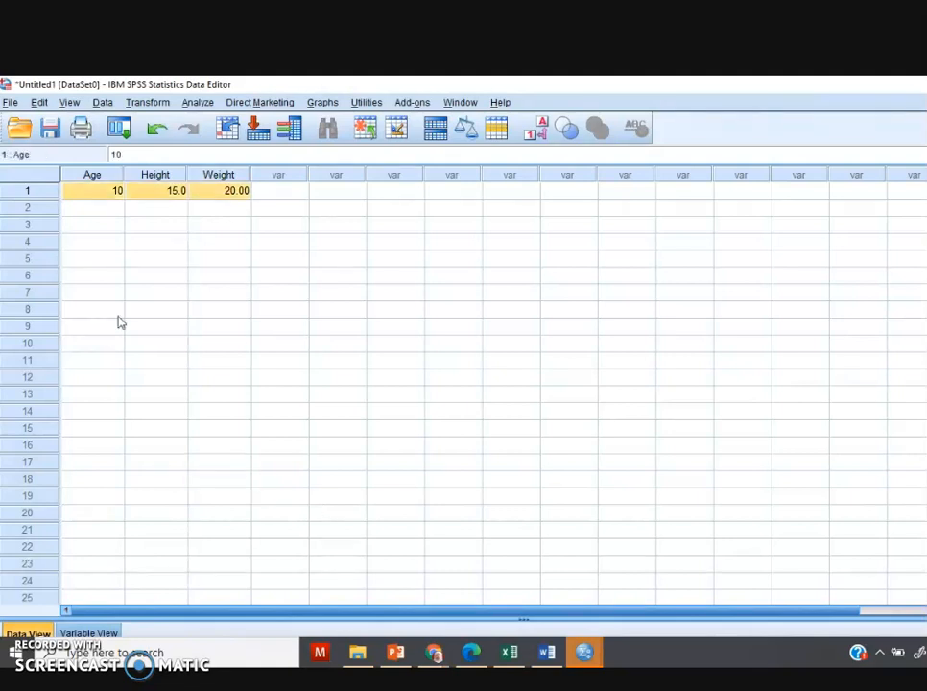
key("Delete")
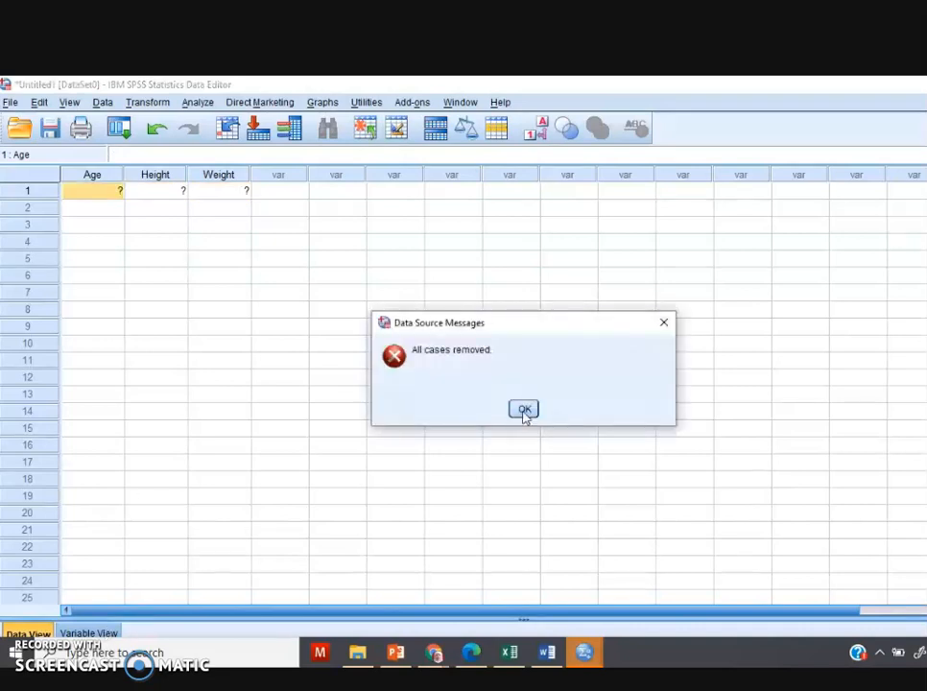
left_click(525, 412)
- Delete all variable definitions from the dataset in Variable View, including Age, Height and Weight
key("ctrl+t")
left_click(256, 358)
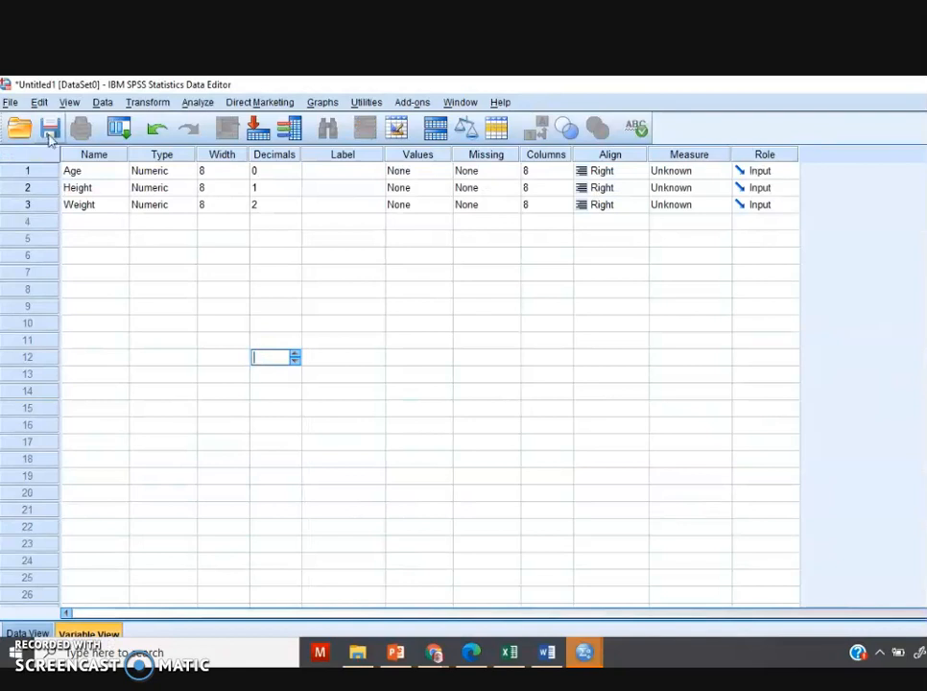
left_click(86, 173)
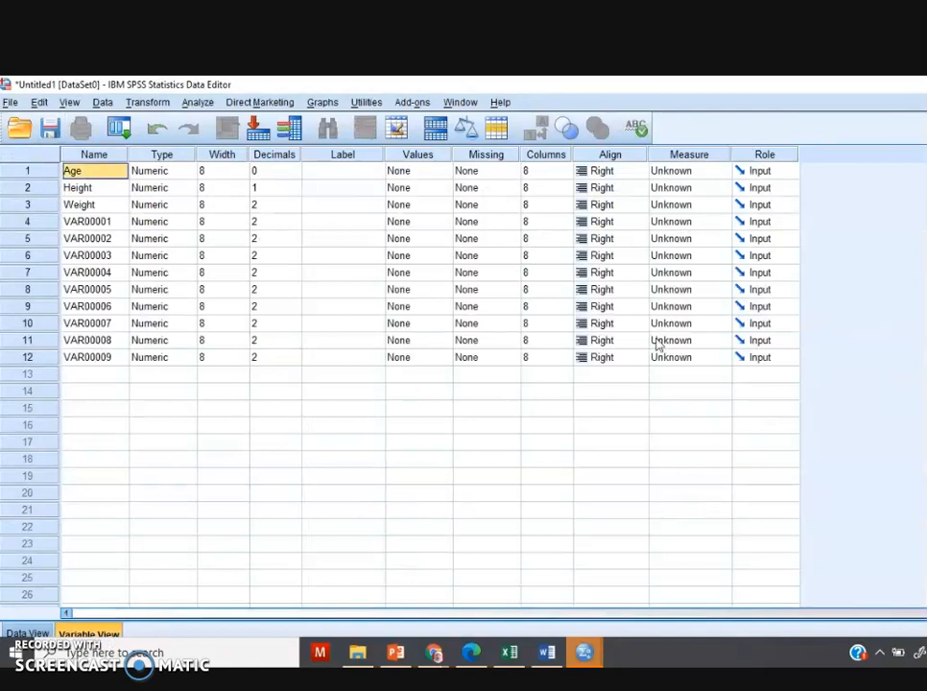
left_click_drag(739, 356, 310, 392)
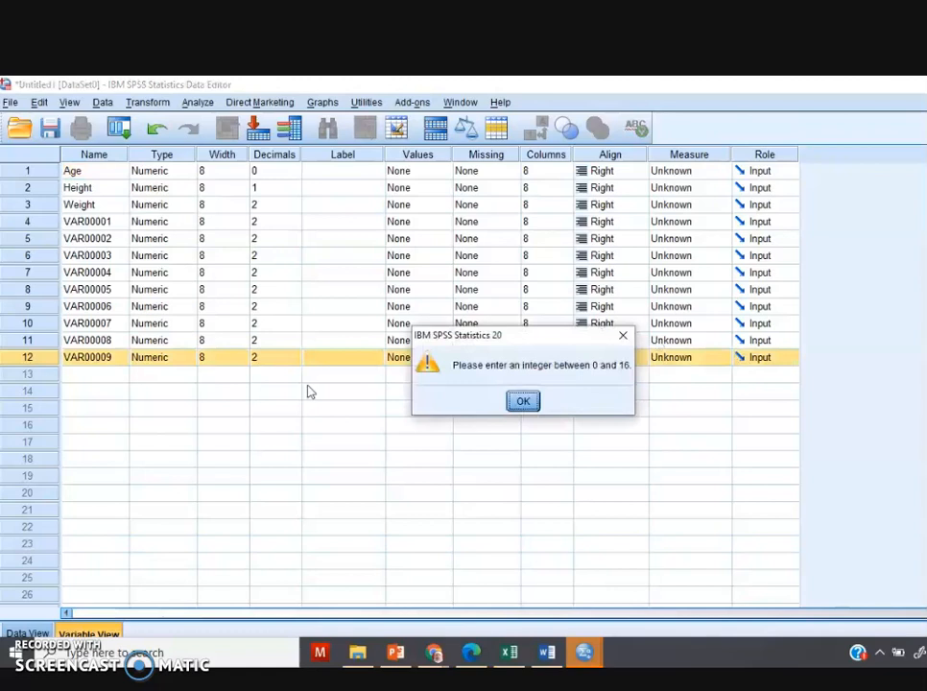
left_click(523, 400)
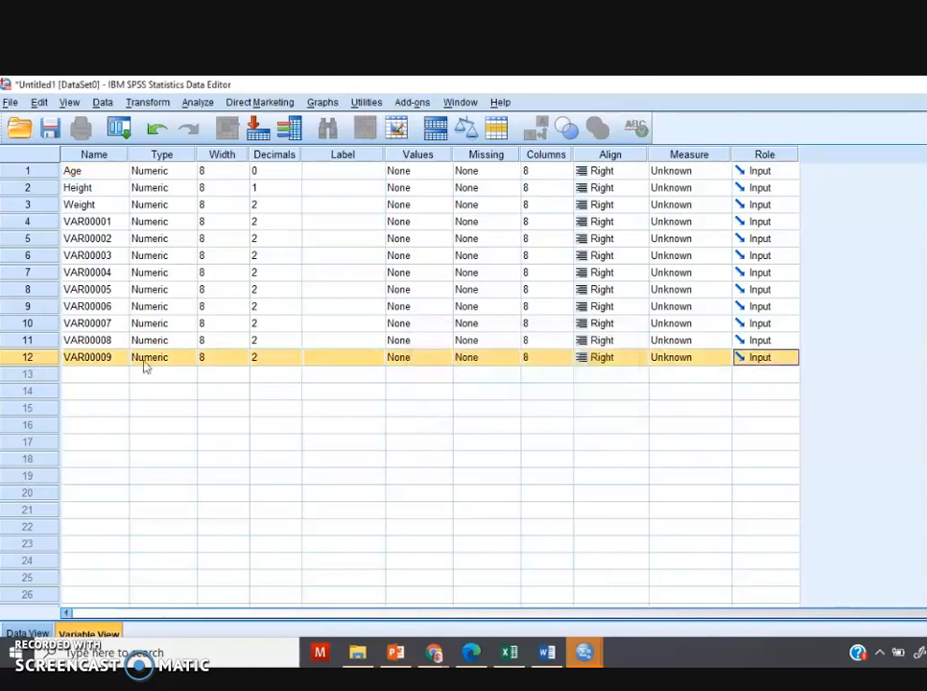
left_click_drag(33, 362, 27, 153)
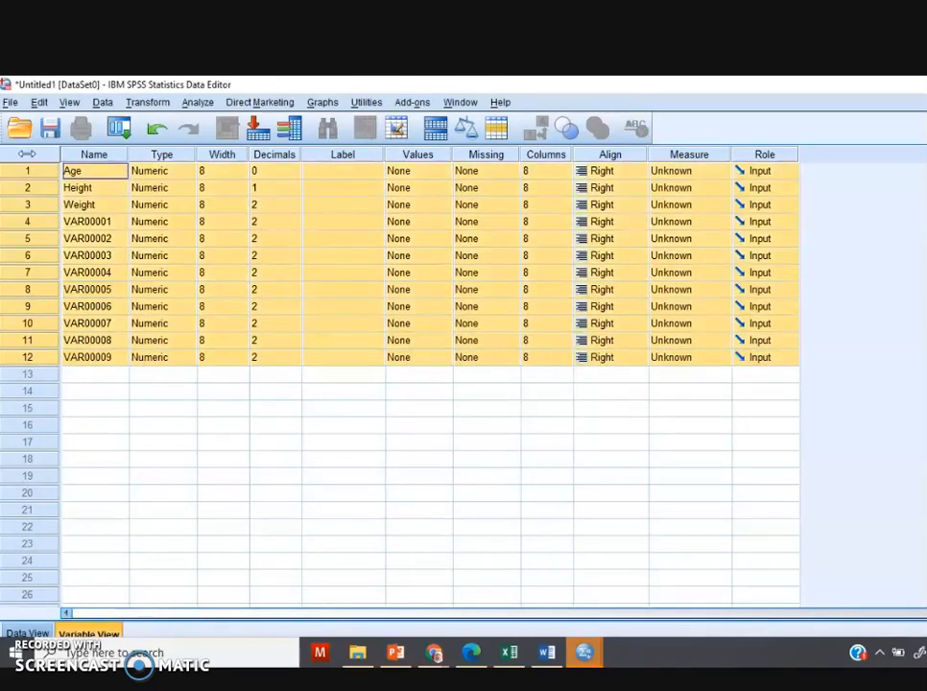
key("Delete")
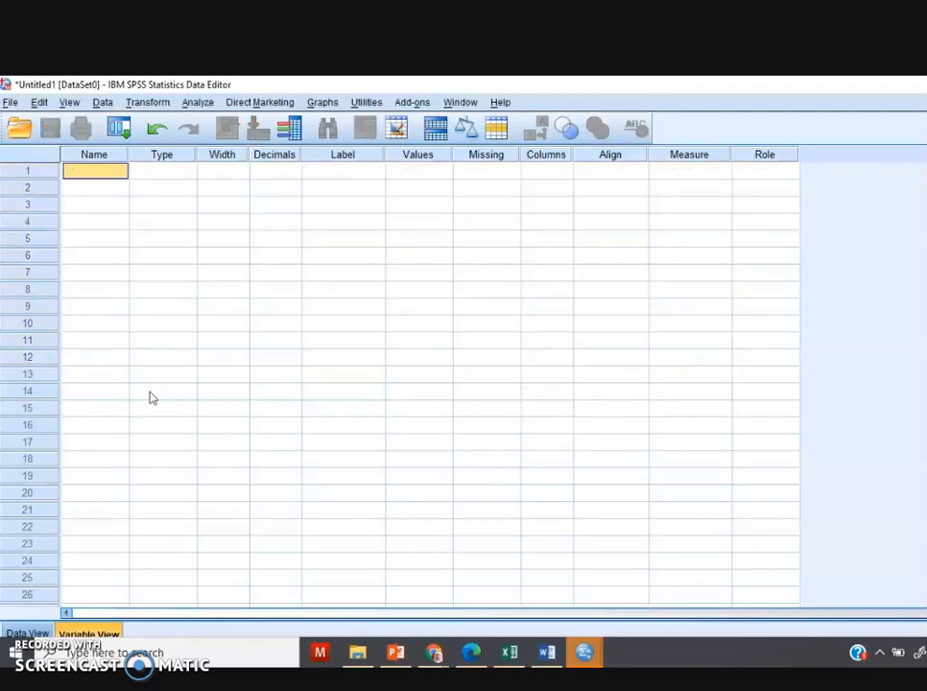
left_click(27, 634)
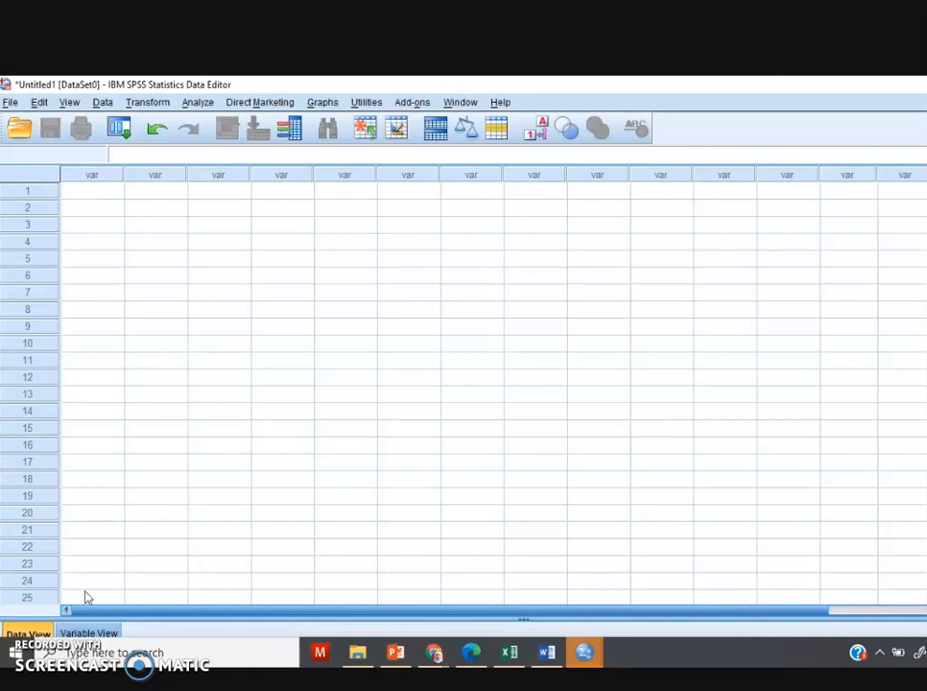
left_click(88, 634)
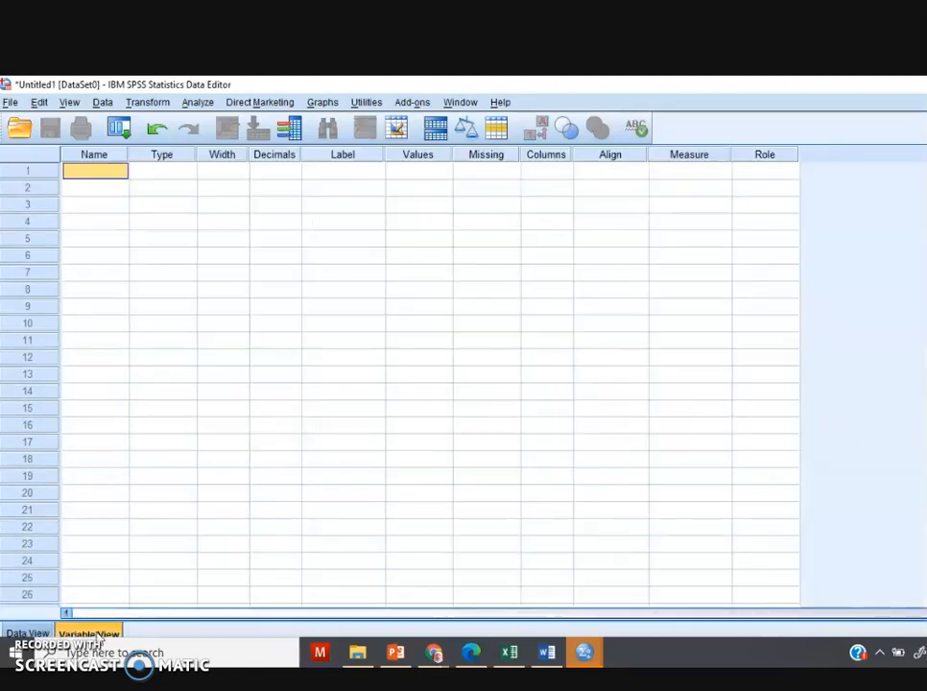
left_click(27, 634)
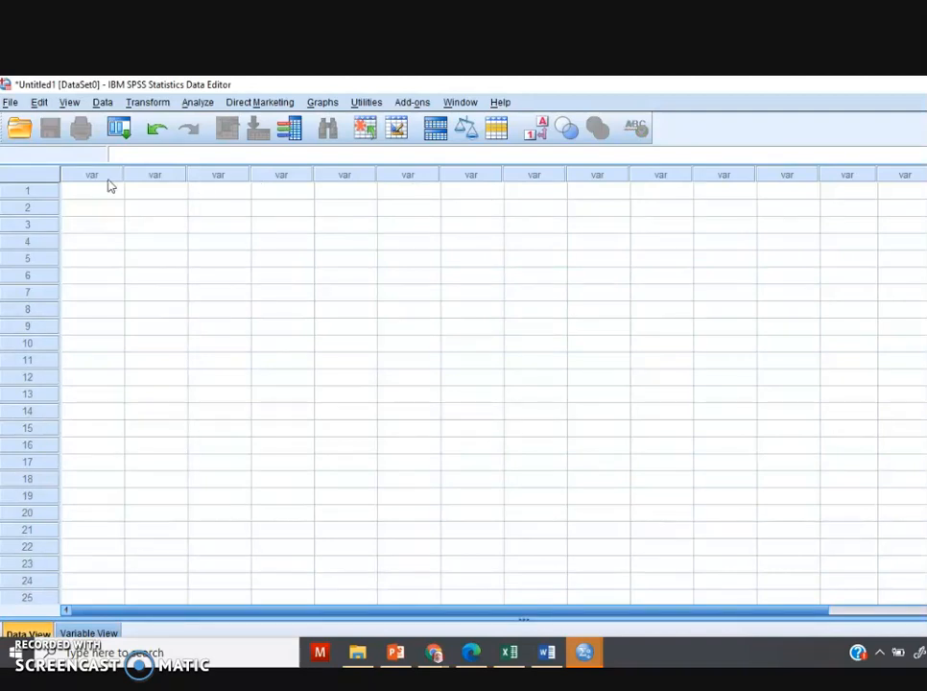
- Define three variables named Age, Height and Weight in the first three rows of Variable View
left_click(86, 634)
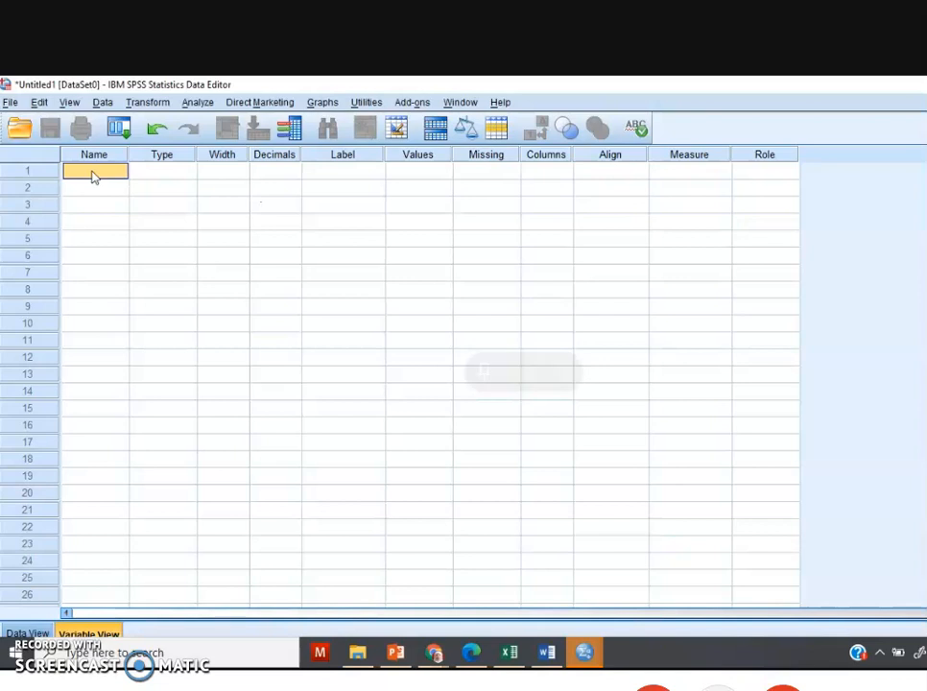
type("Age")
key("Return")
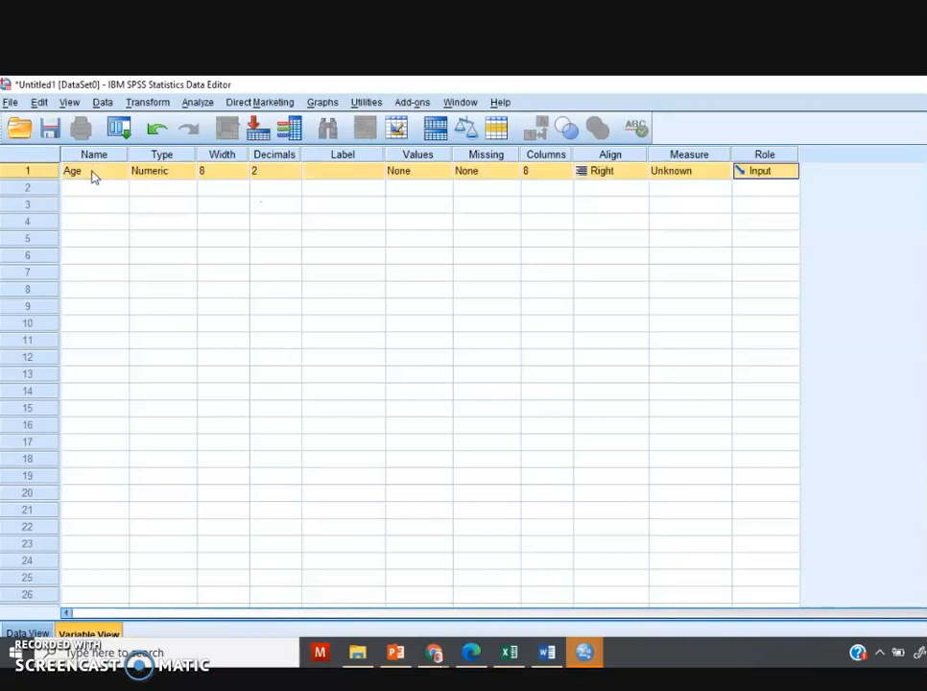
left_click(93, 190)
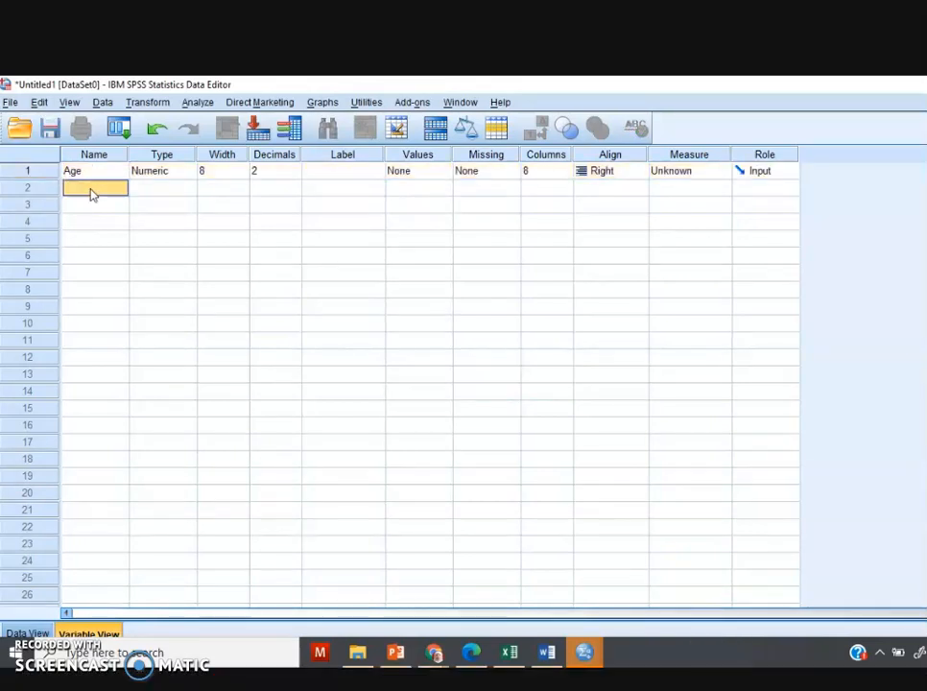
type("Heigh")
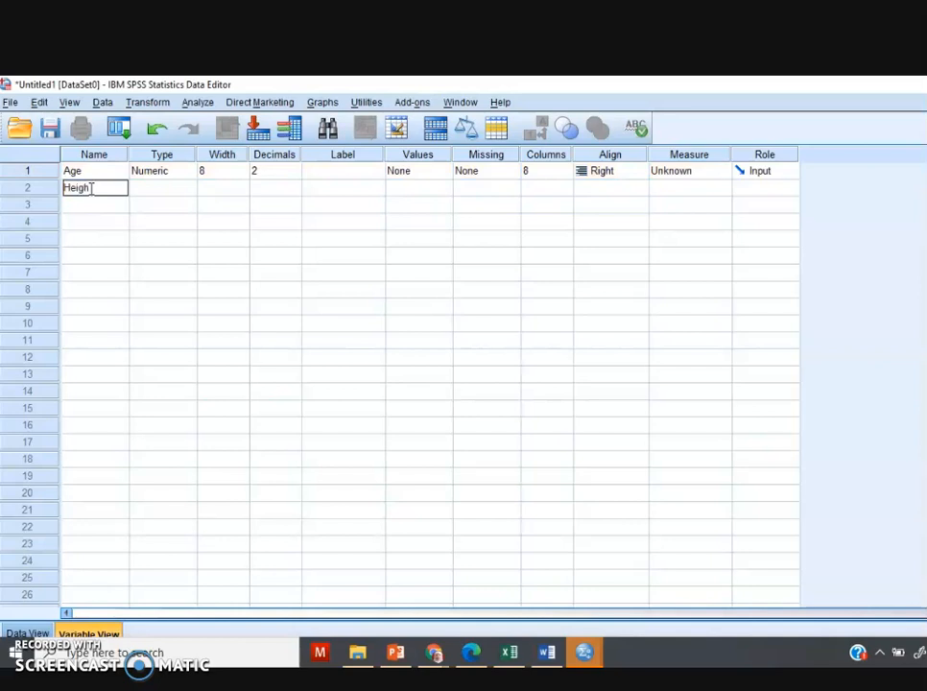
type("t")
key("Return")
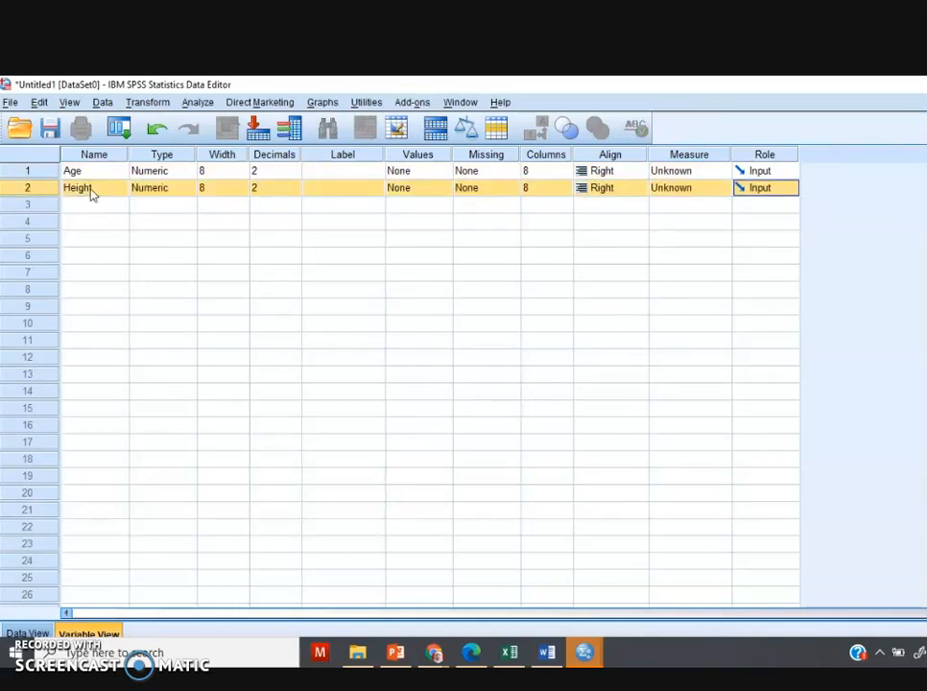
left_click(91, 205)
type("Weight")
left_click(159, 240)
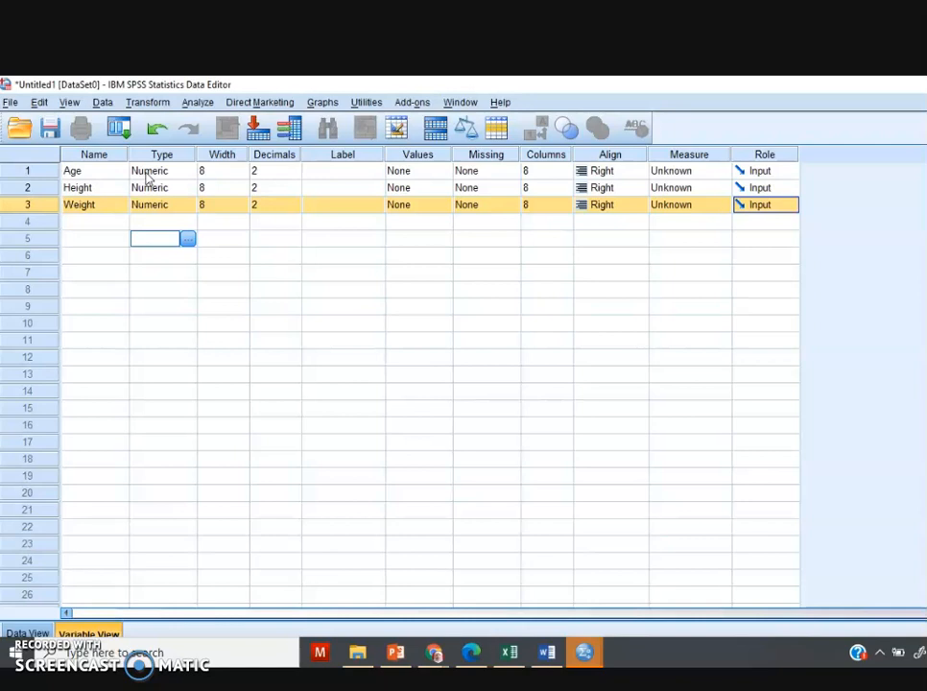
- Review the variable type options available for Age, leaving the dialog without applying a change
left_click(148, 173)
left_click(187, 173)
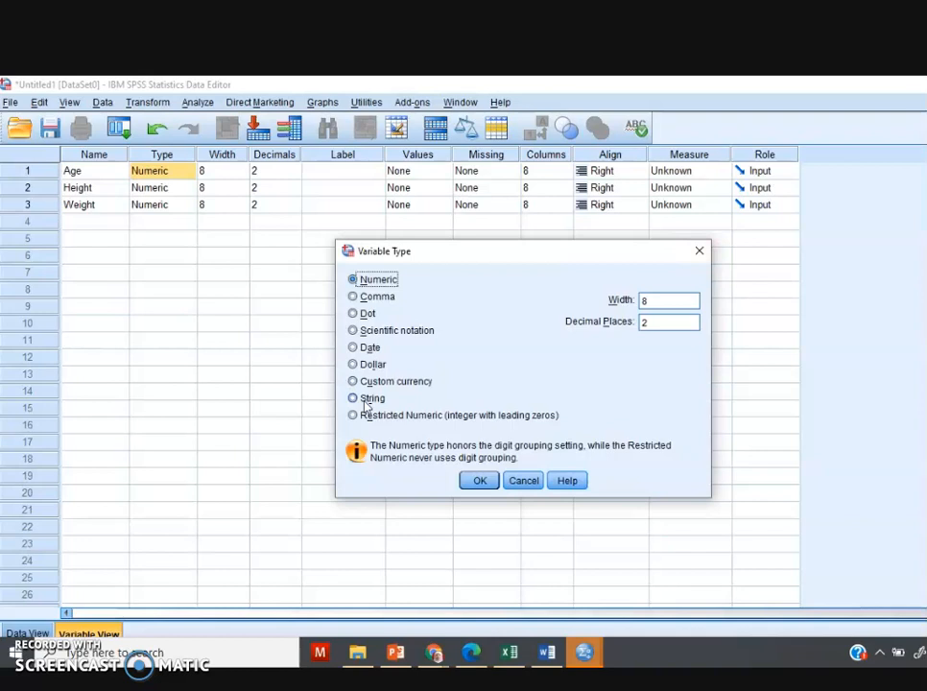
left_click(698, 251)
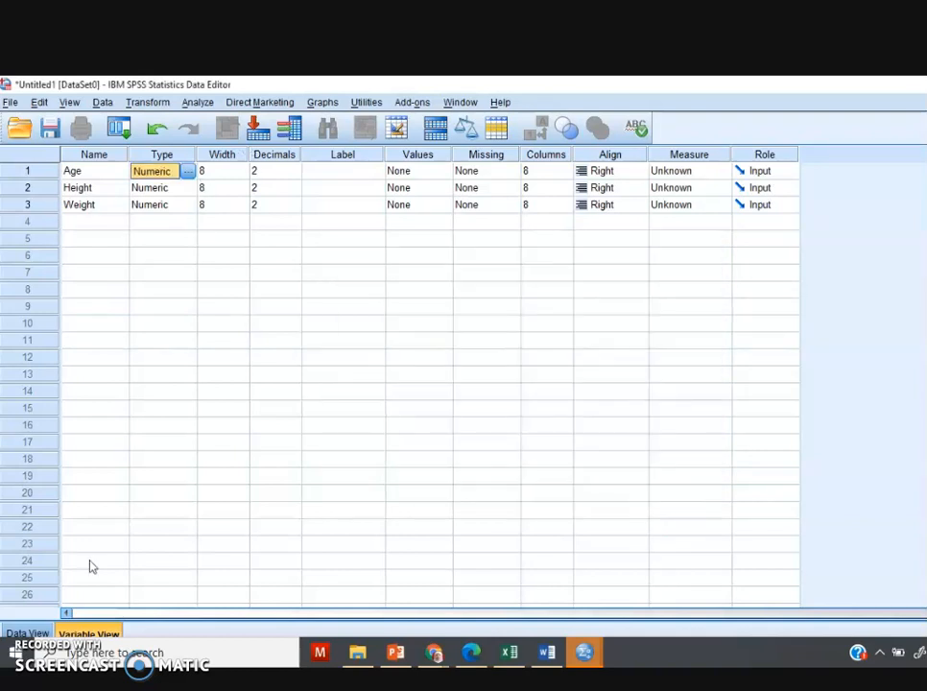
- Widen the Height column to 9 in Data View and return to the variable definitions
left_click(27, 633)
mouse_move(188, 174)
left_mouse_down()
mouse_move(170, 175)
mouse_move(195, 176)
left_mouse_up()
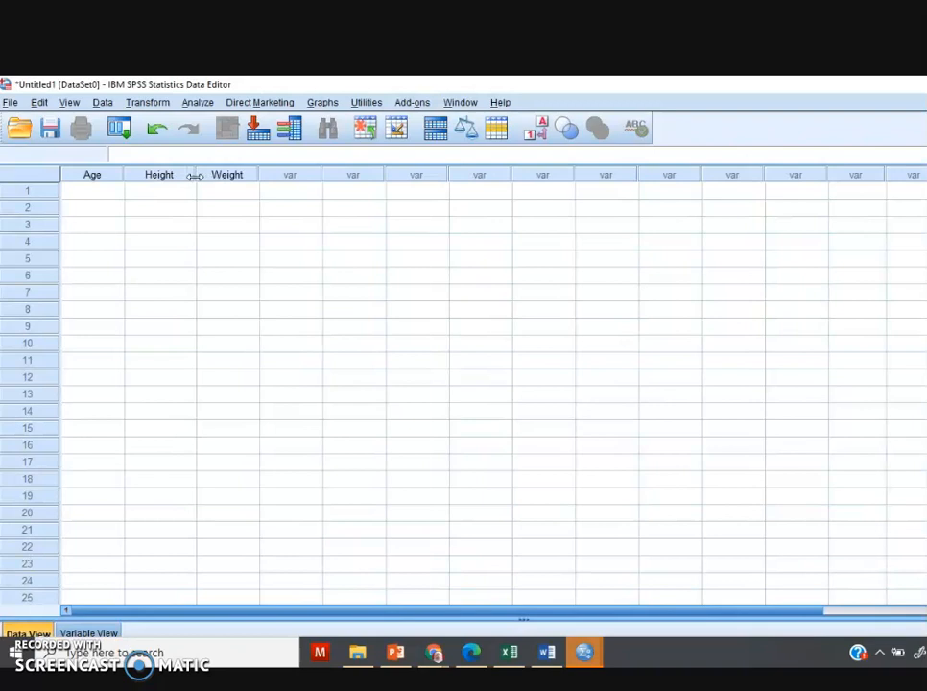
left_click(89, 633)
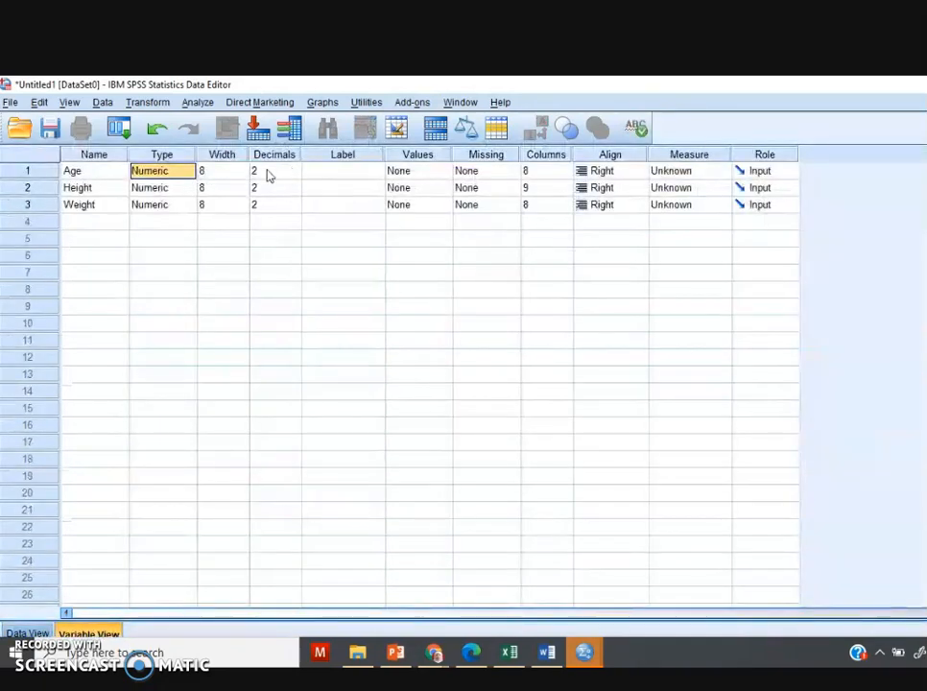
- Enter the first case in Data View with Age 15, Height 40 and Weight 36
left_click(26, 634)
left_click(91, 191)
type("15")
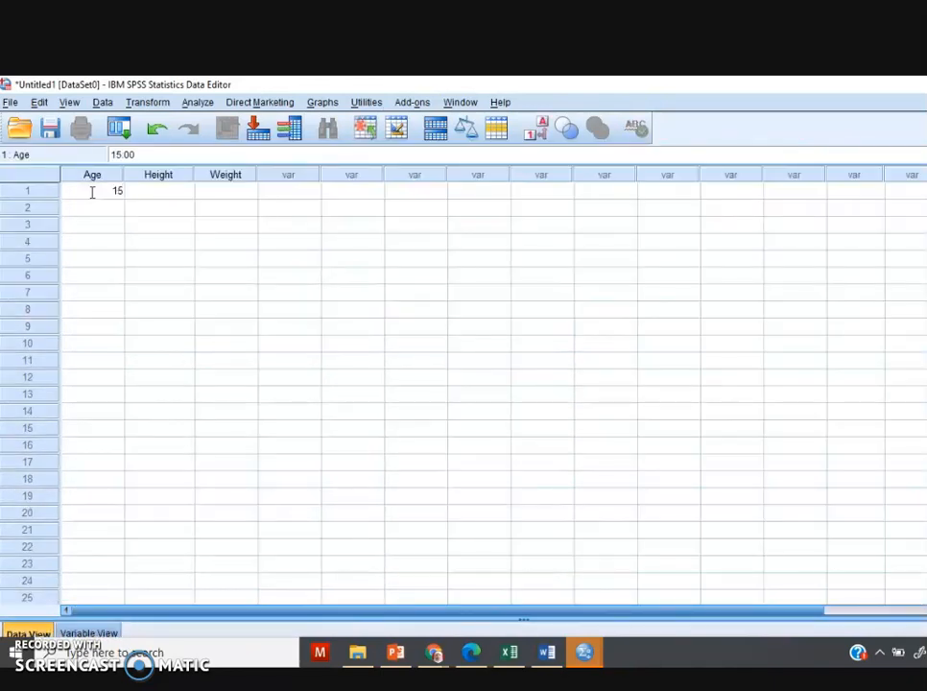
key("Tab")
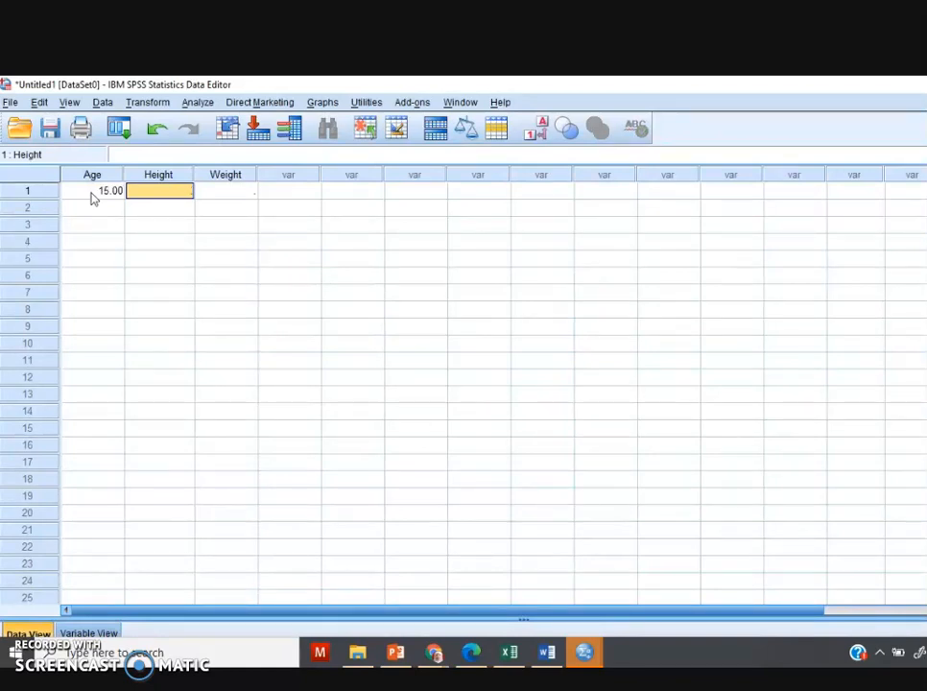
type("40")
key("Tab")
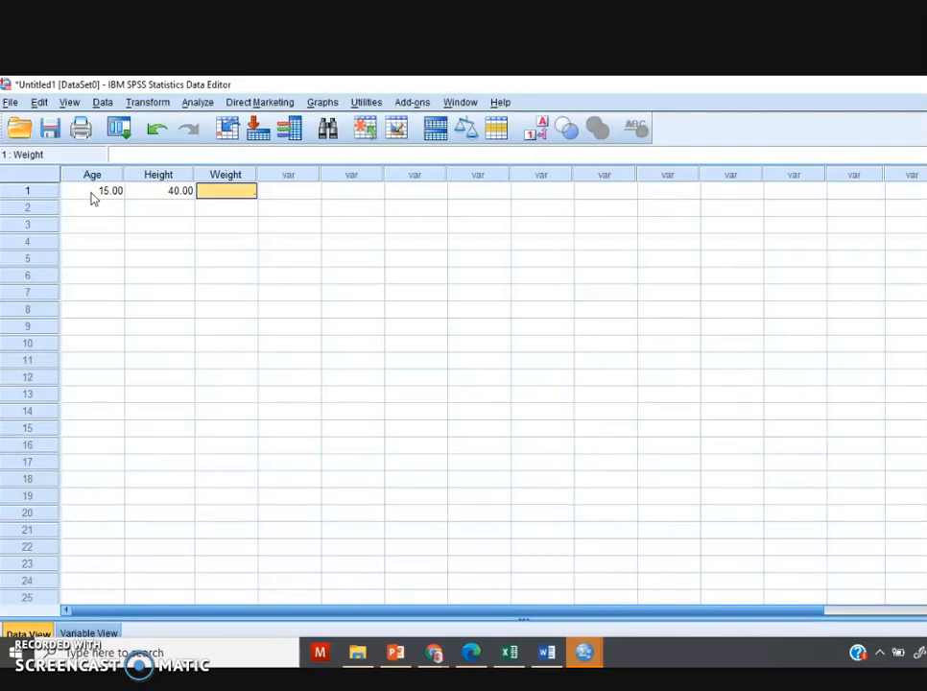
type("36")
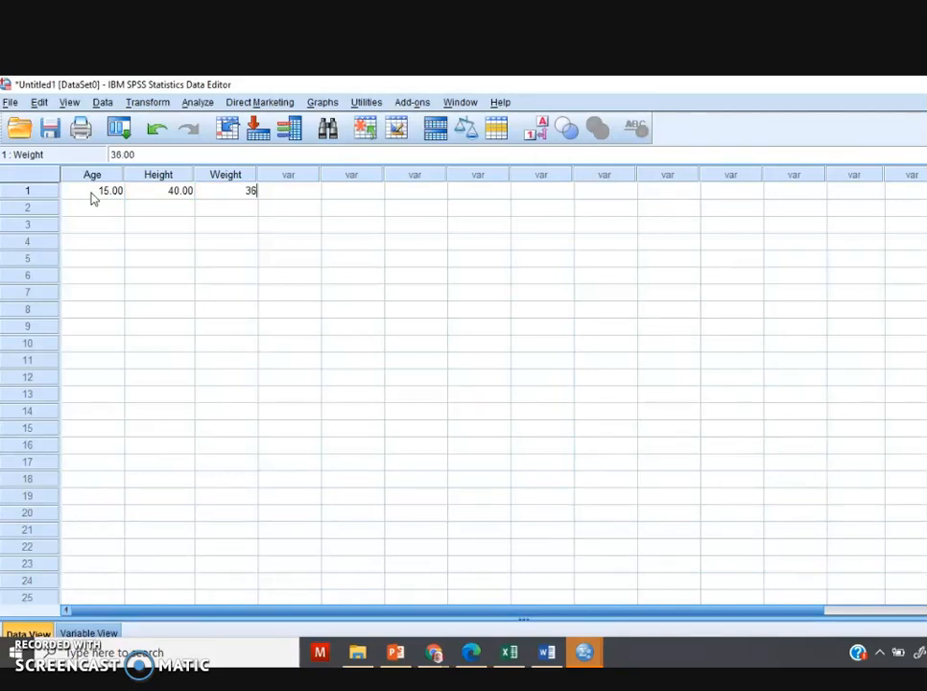
key("Tab")
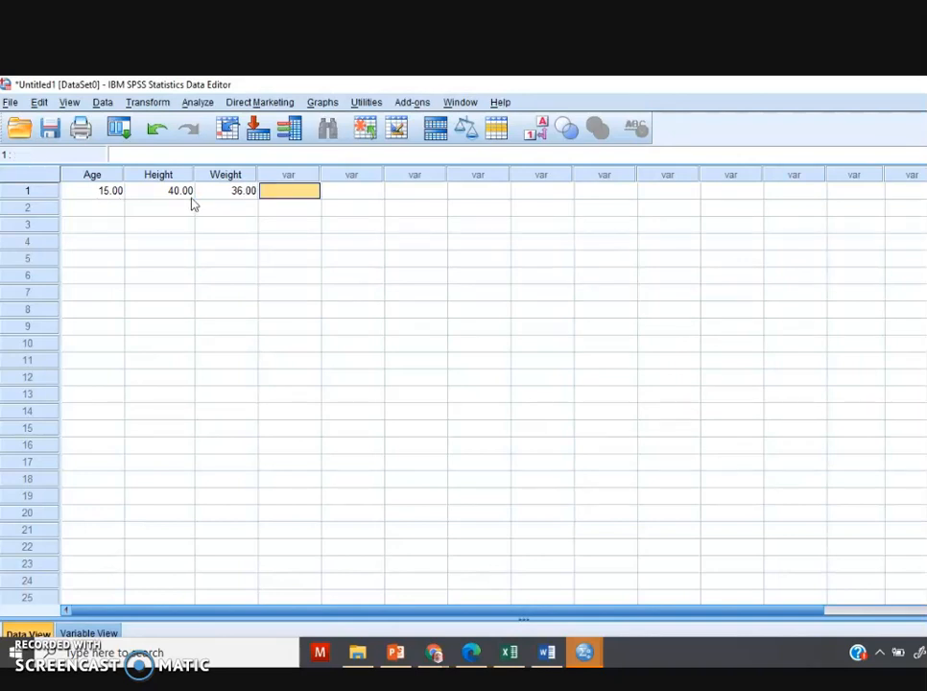
- Set the Age variable's decimals to 0 and check the entered case in Data View
left_click(96, 632)
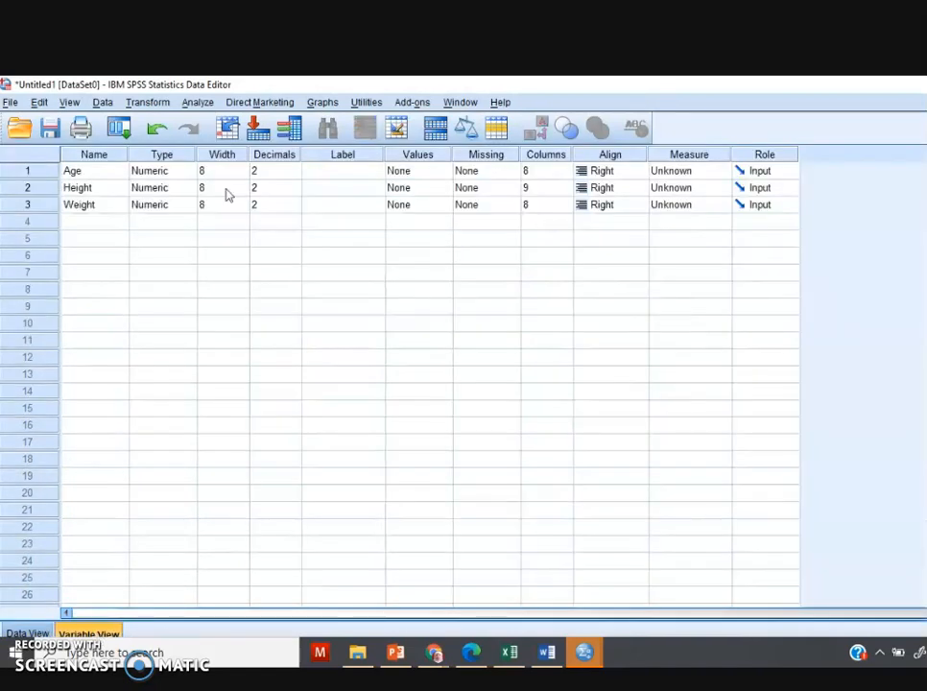
left_click(293, 178)
left_click(295, 175)
left_click(295, 175)
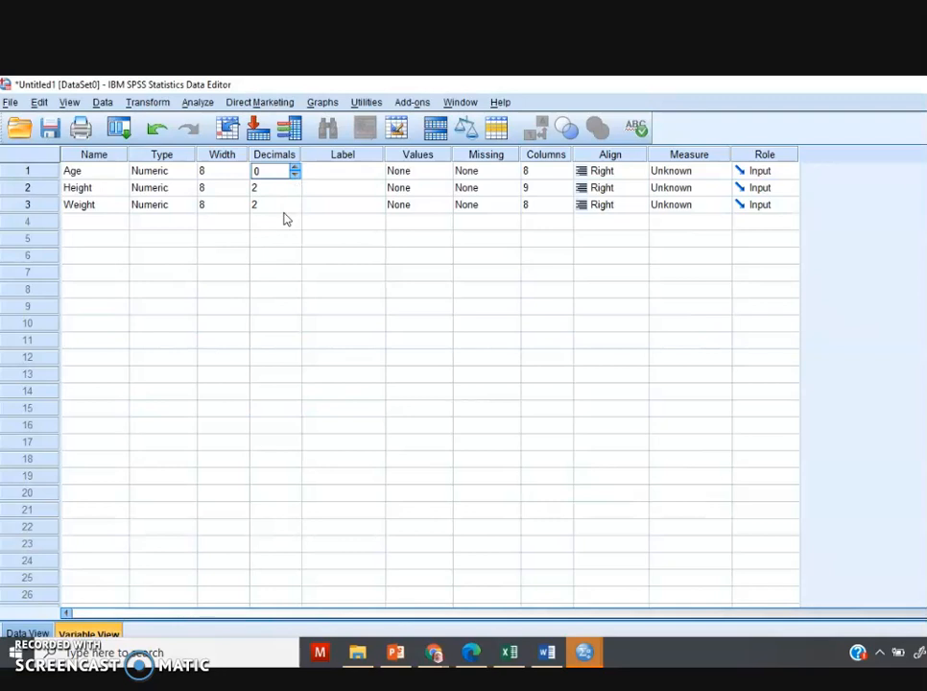
left_click(28, 633)
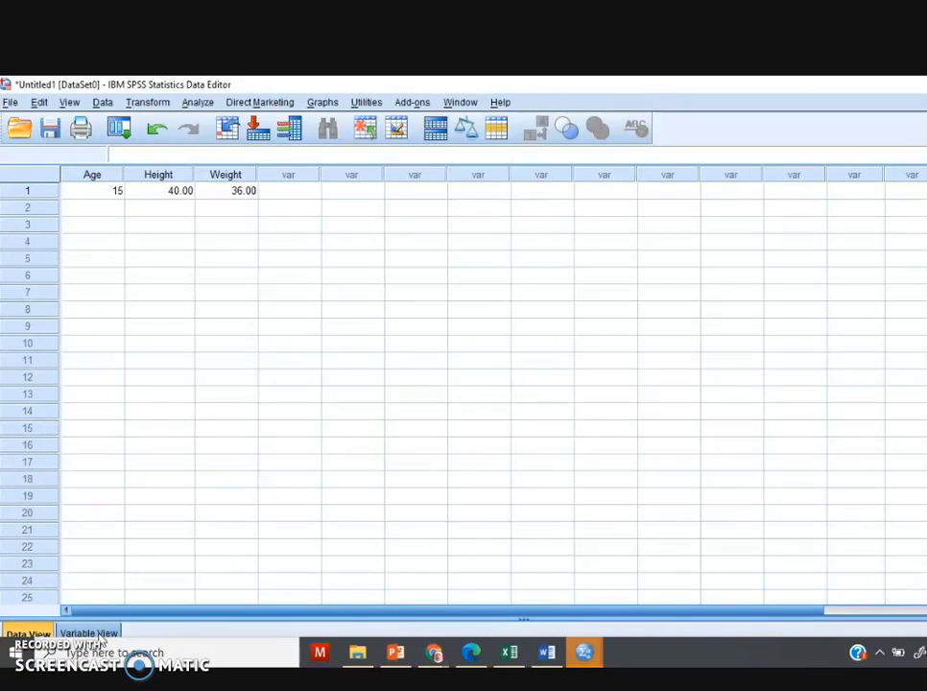
- Give the Age variable the label "Age of the patient" in Variable View
left_click(96, 635)
left_click(363, 172)
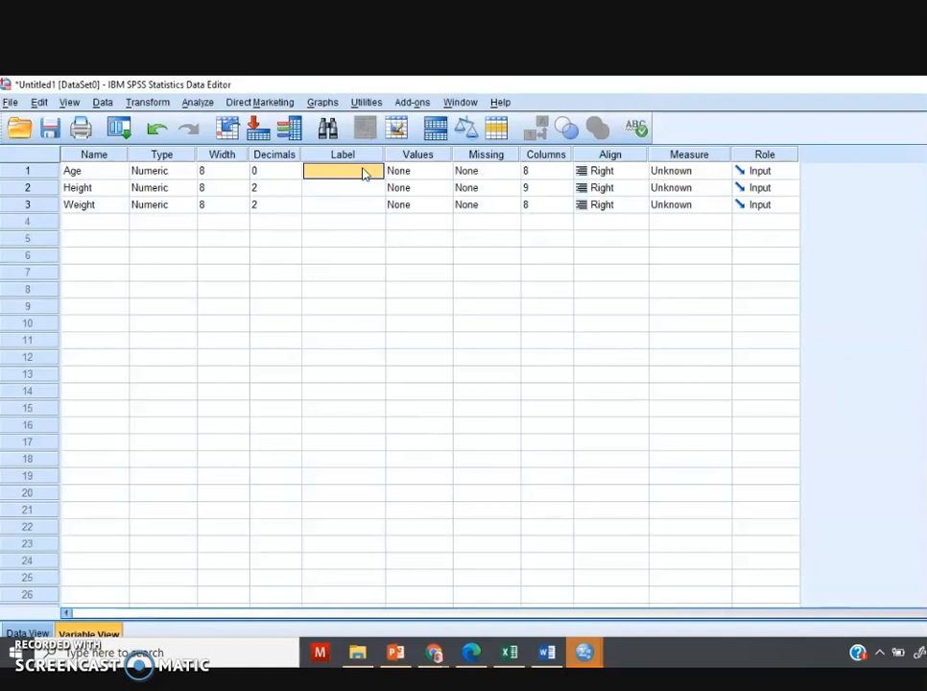
left_click(97, 174)
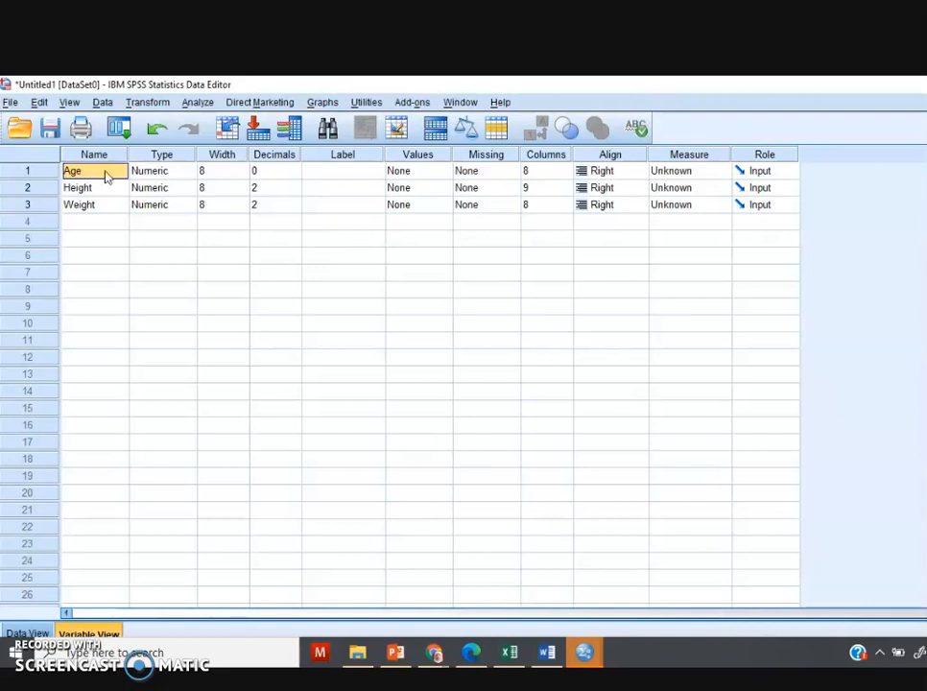
left_click(362, 176)
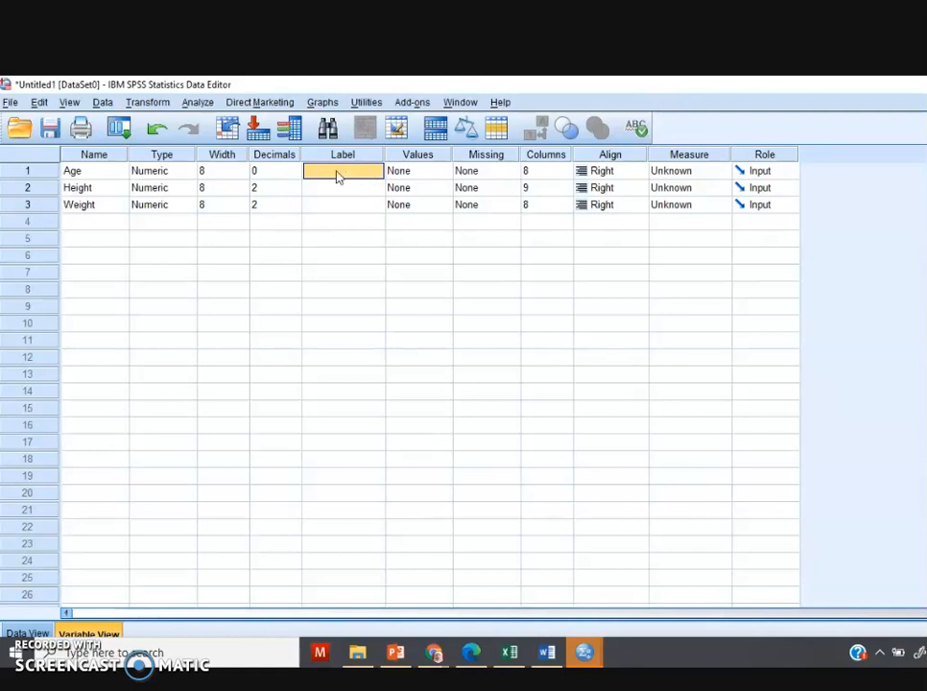
type("Age of the patient")
left_click(355, 360)
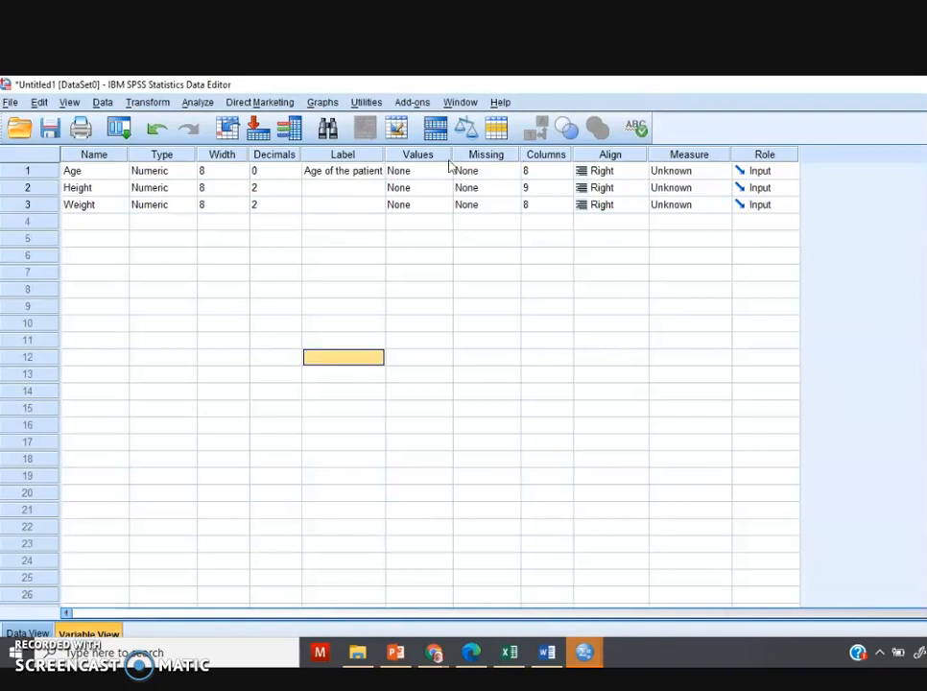
left_click(445, 173)
left_click(442, 171)
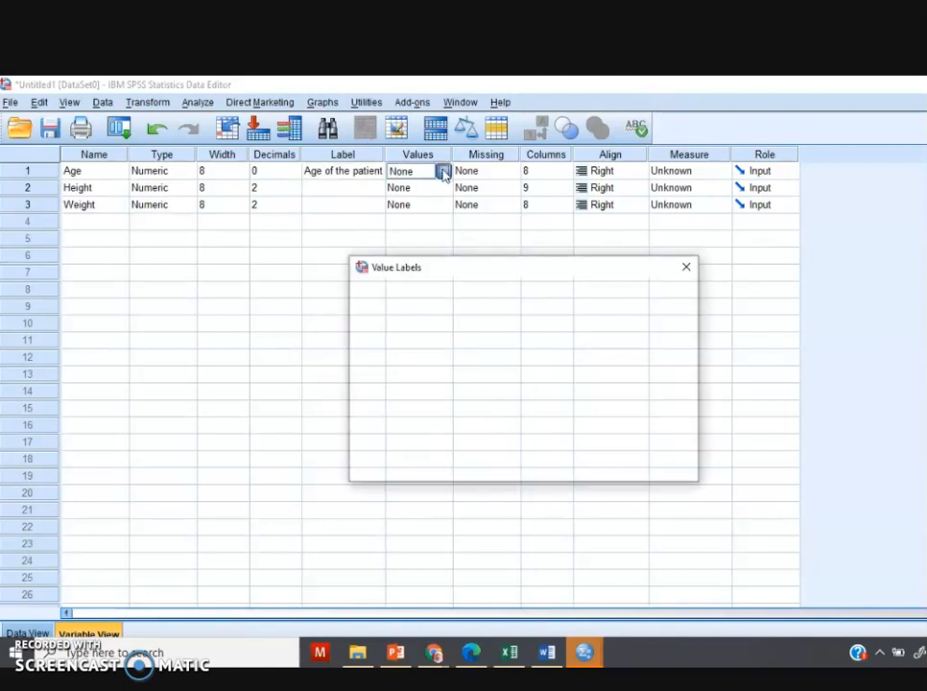
left_click(686, 268)
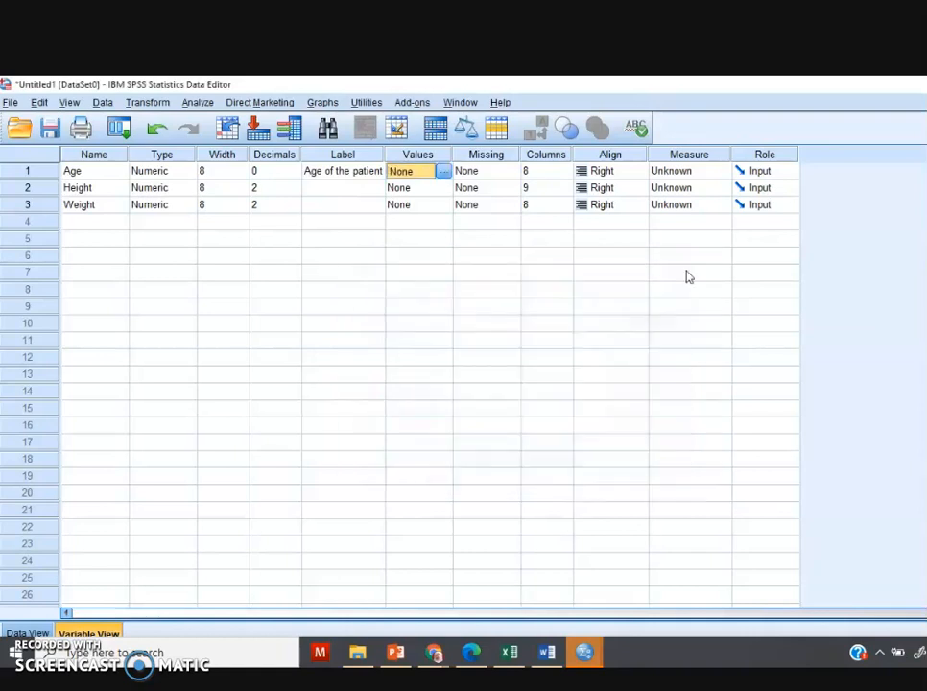
- Add a fourth variable named Gender below Weight in Variable View
left_click(101, 223)
type("Gender")
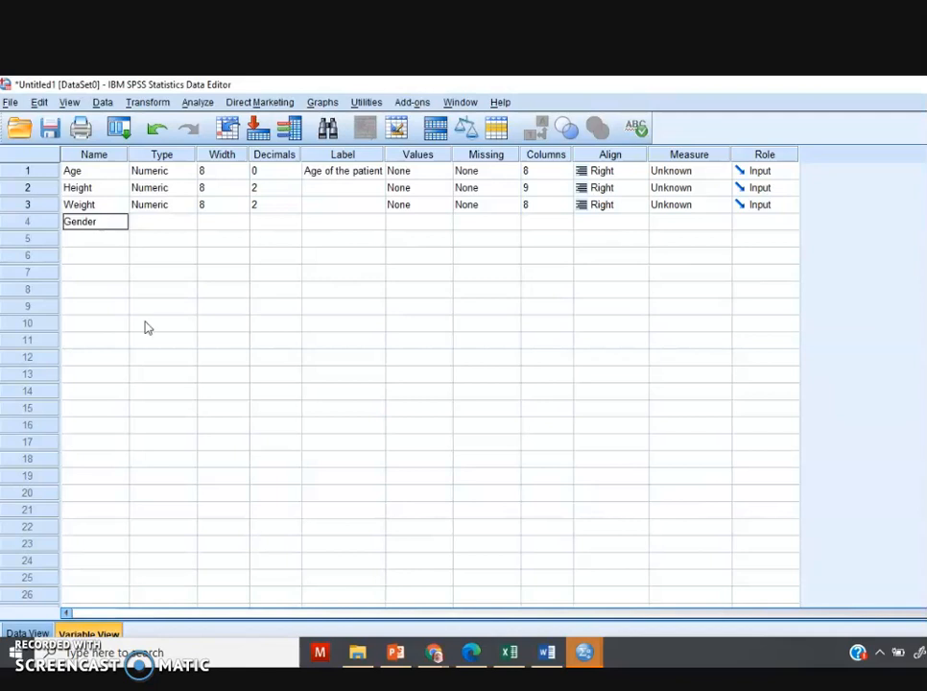
left_click(145, 329)
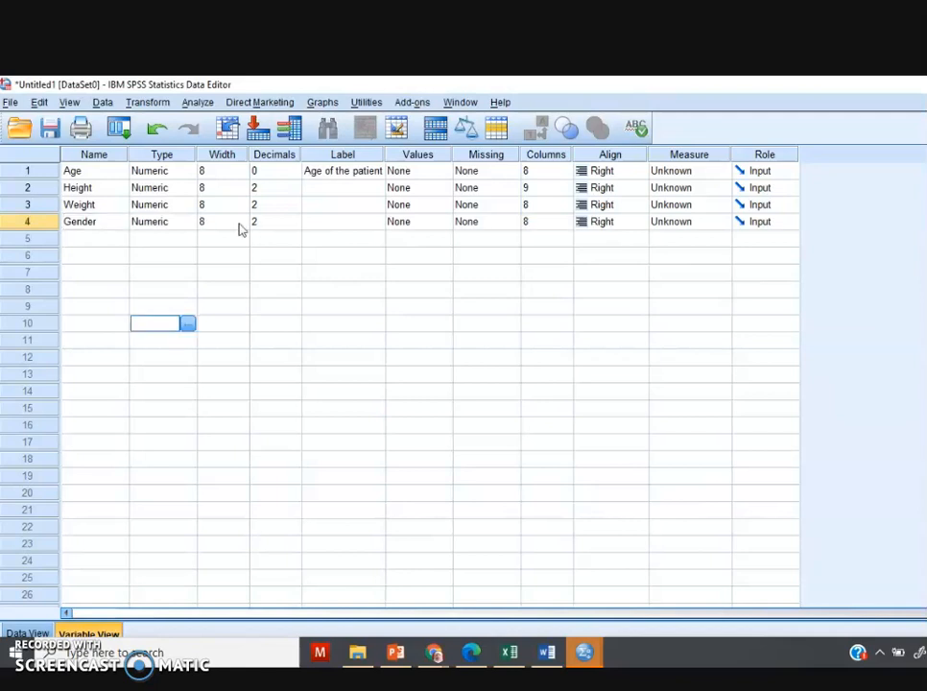
left_click(436, 224)
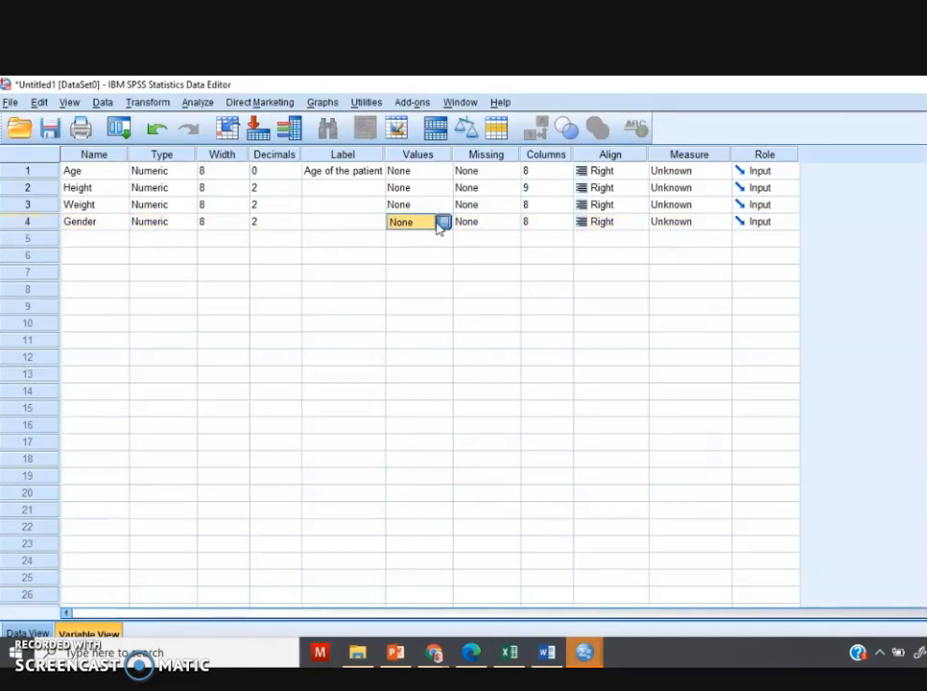
left_click(440, 224)
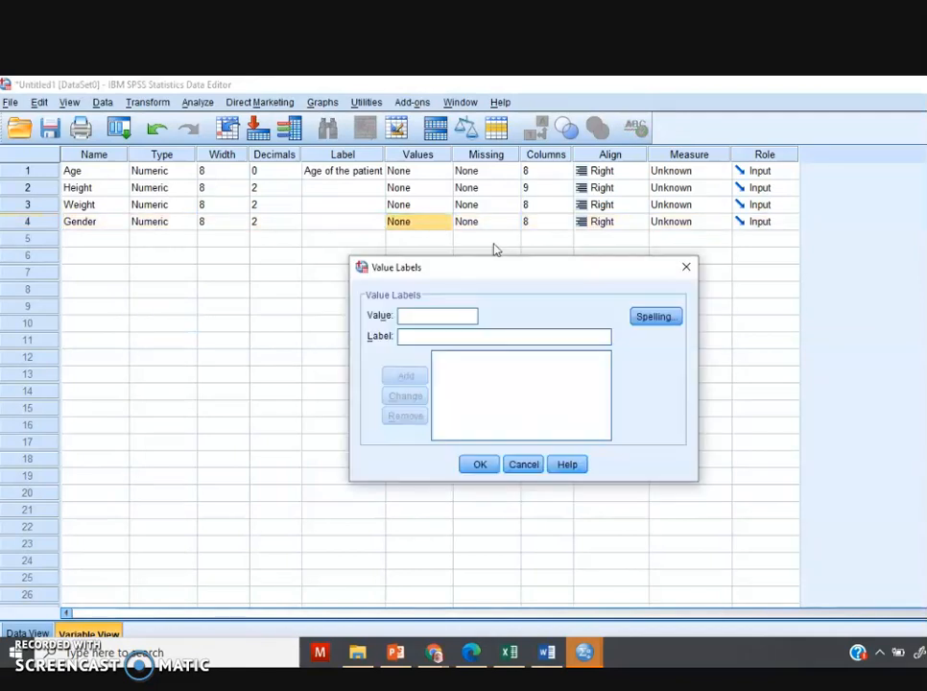
left_click(686, 266)
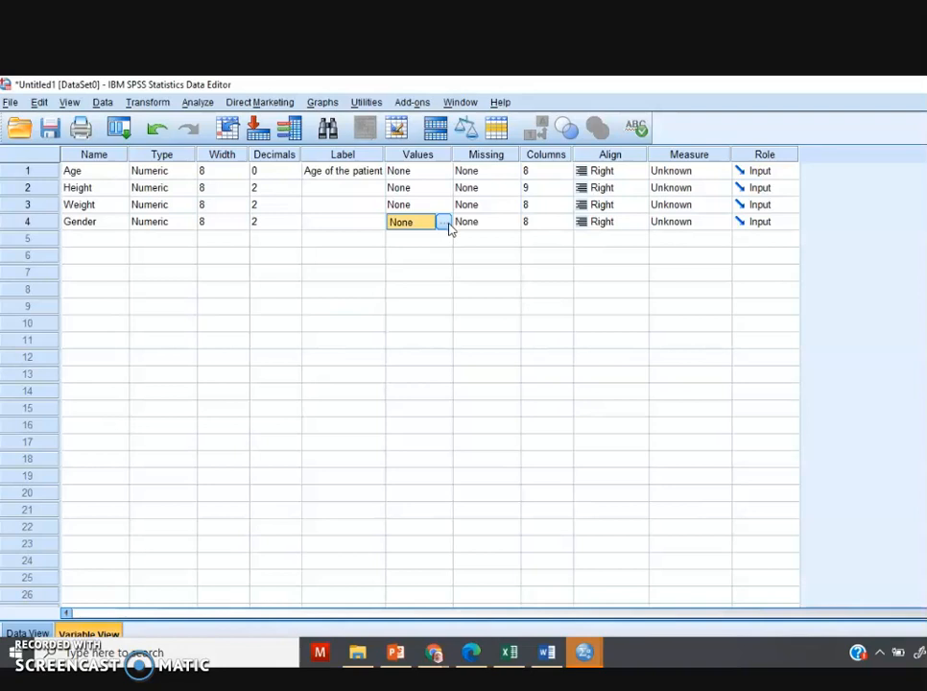
- Define the Gender variable's value labels as 1 = Male and 2 = Female
left_click(443, 224)
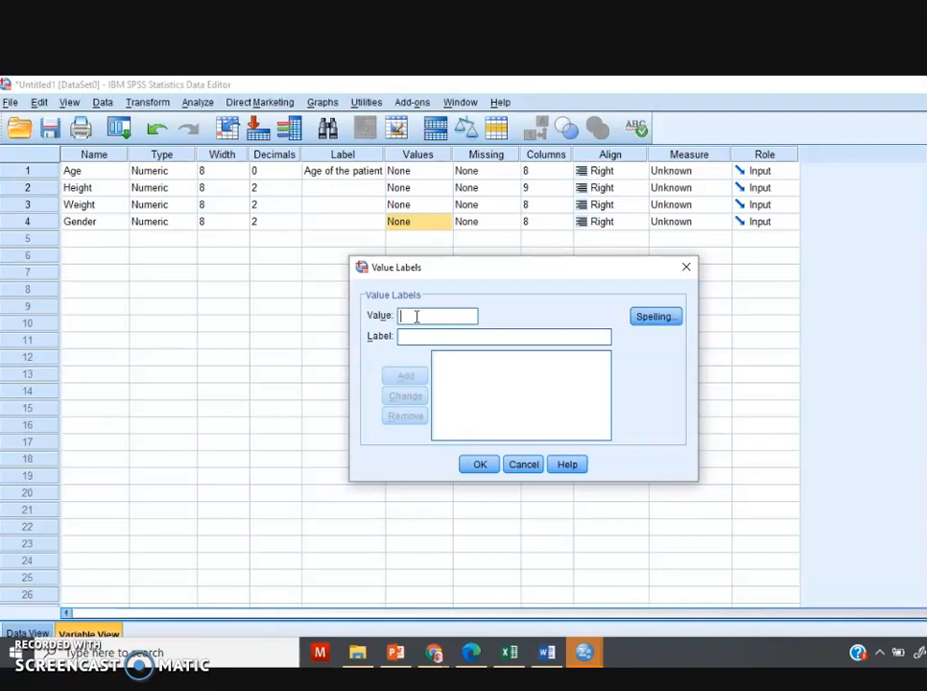
type("1")
key("Tab")
type("Male")
left_click(407, 374)
type("2")
key("Tab")
type("Female")
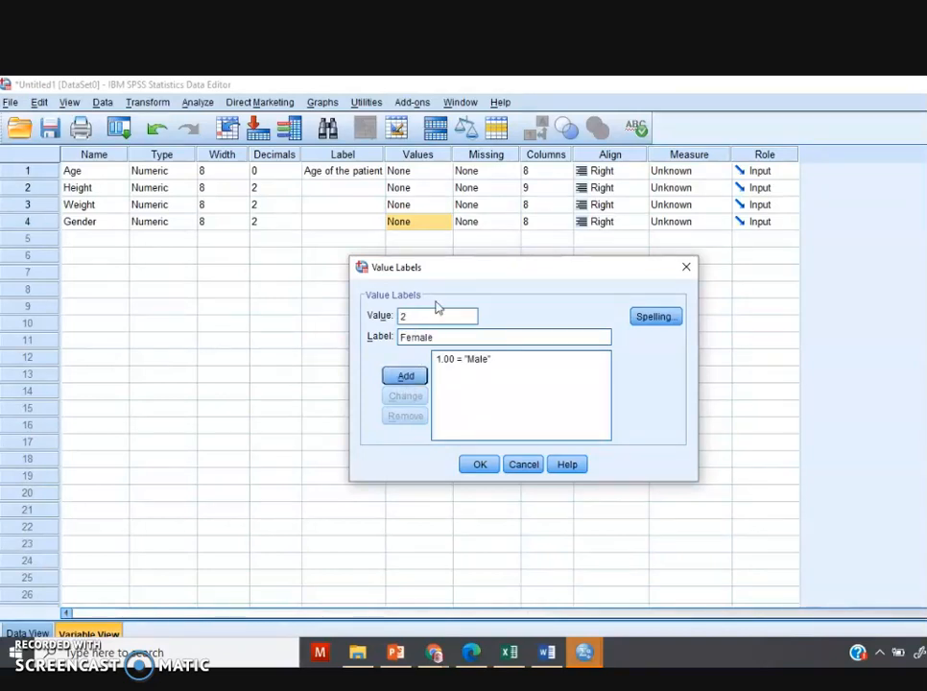
key("Return")
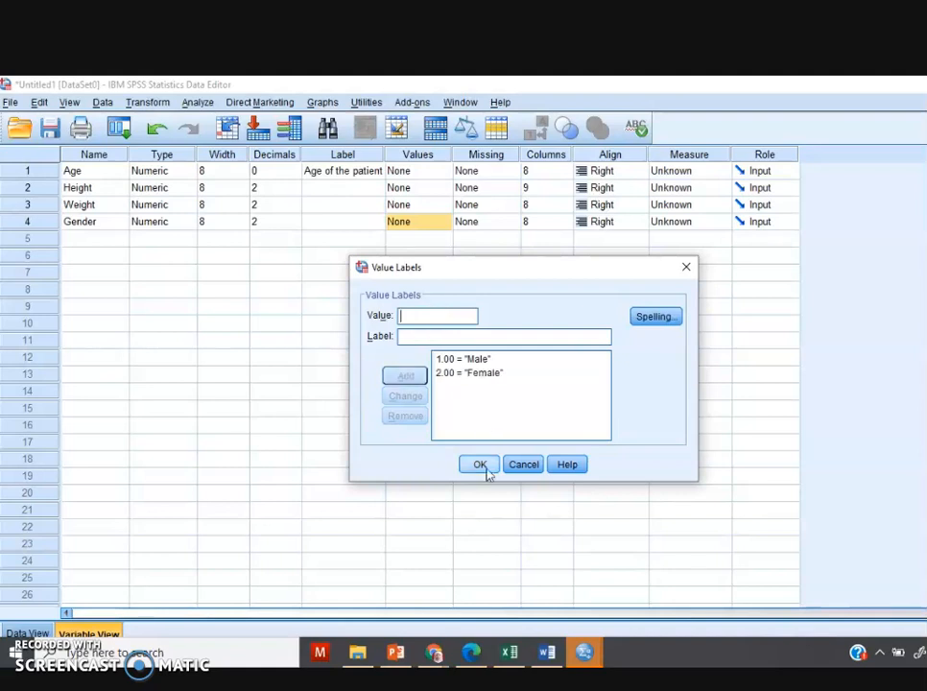
left_click(479, 465)
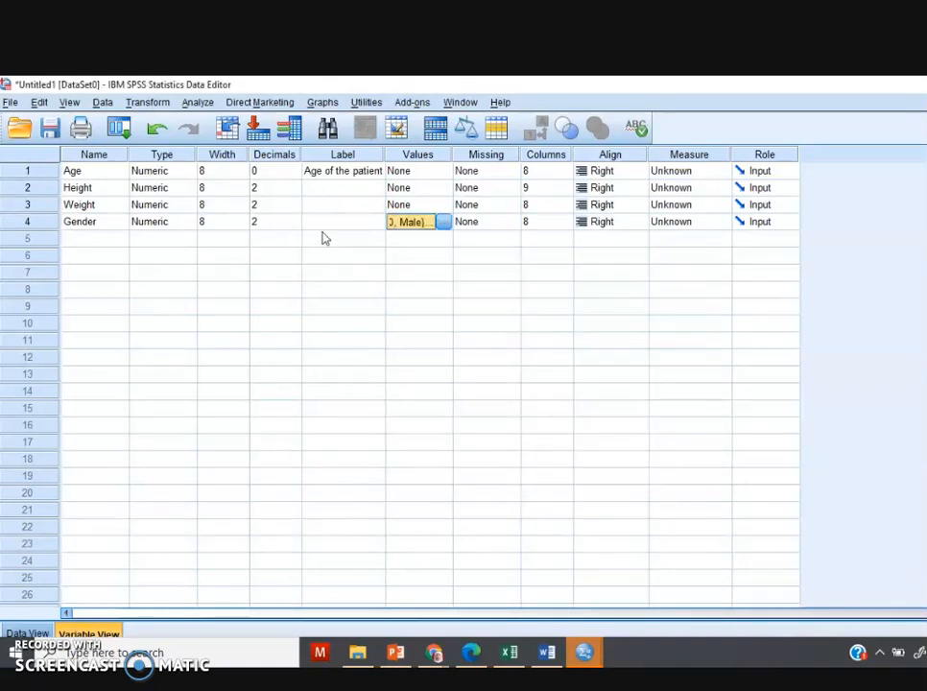
- Set the Gender variable's decimals to 0
left_click(263, 226)
left_click(295, 225)
left_click(296, 225)
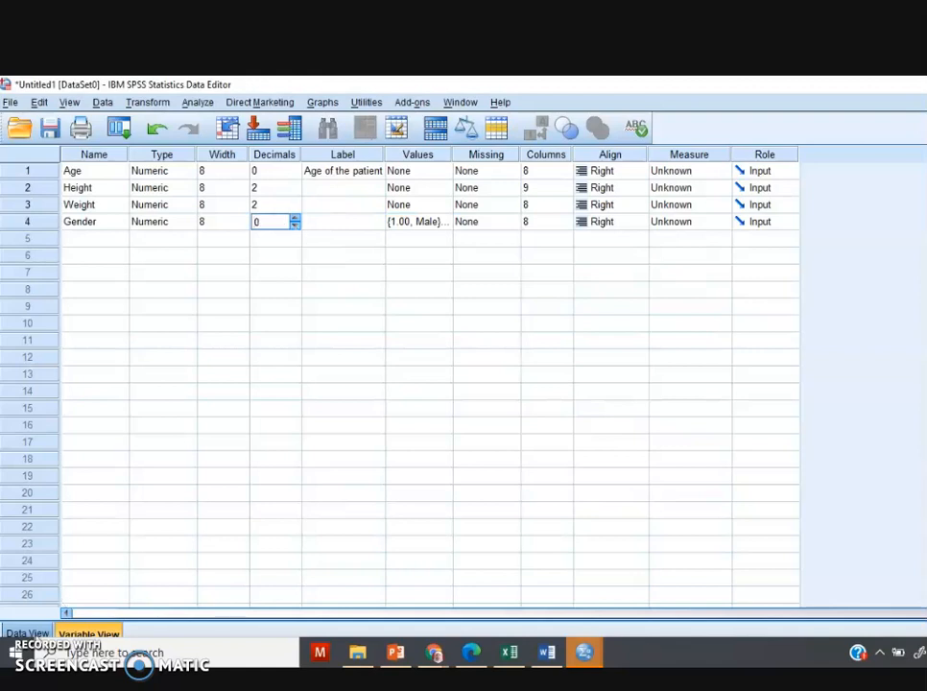
- Enter 1 as the Gender value of the first case in Data View
left_click(26, 634)
left_click(294, 193)
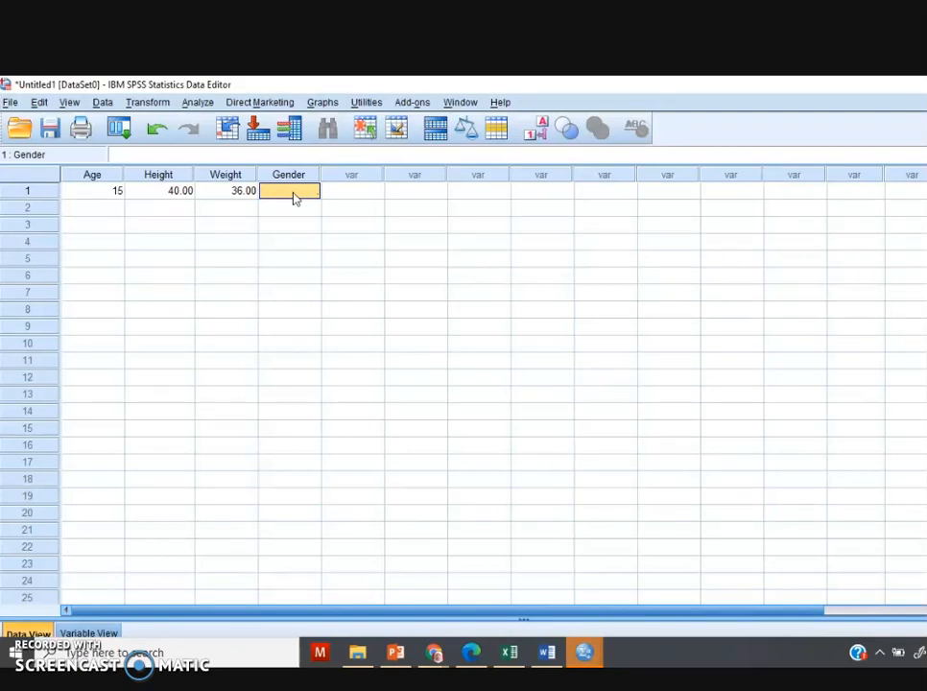
type("1")
left_click(290, 226)
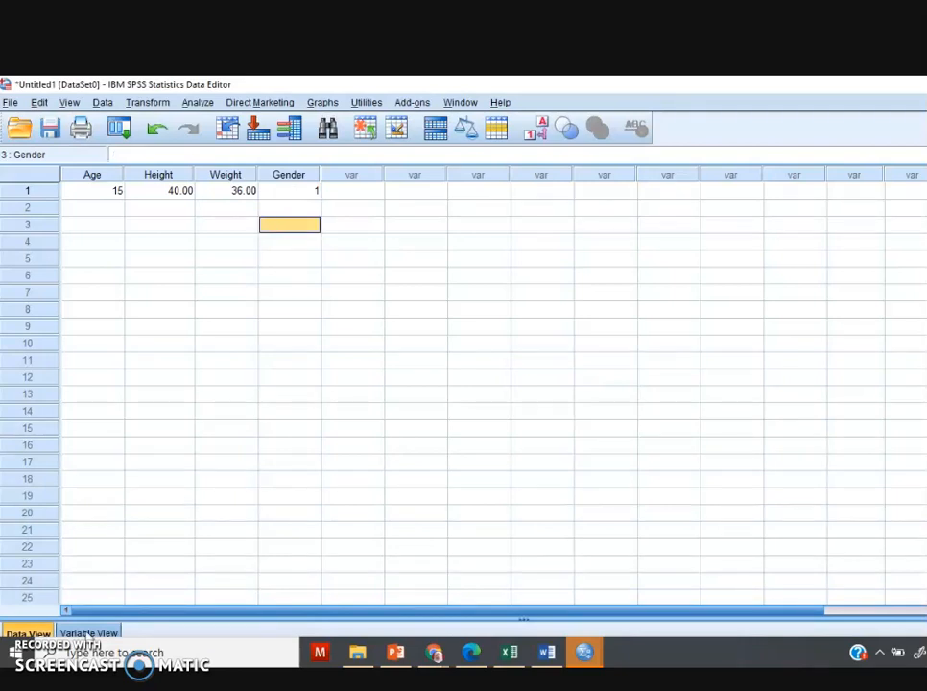
- Set the measurement level to Scale for Age and Height and to Nominal for Gender in Variable View
left_click(89, 634)
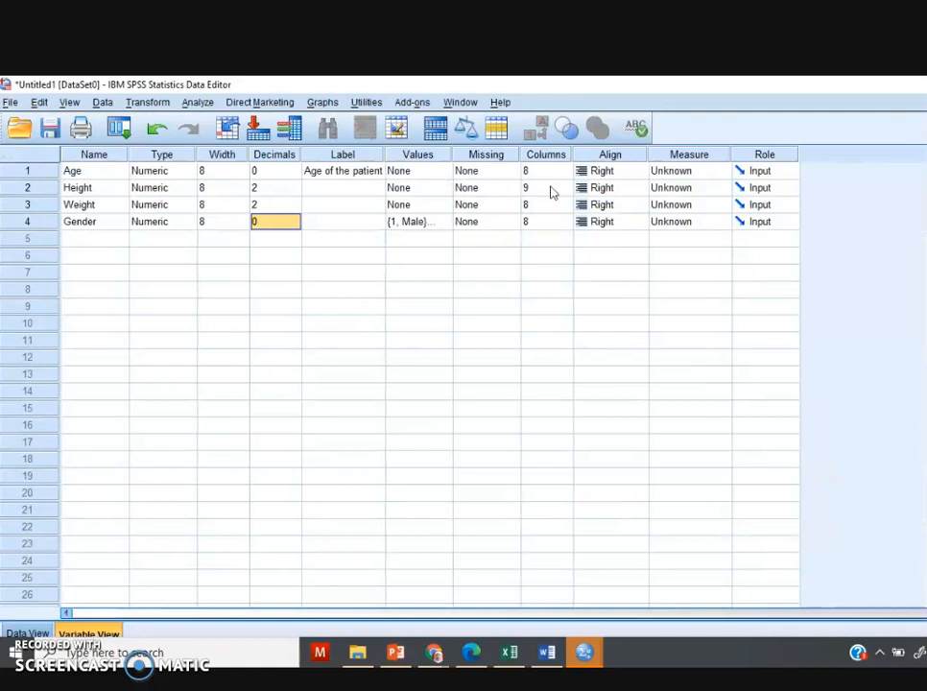
left_click(717, 174)
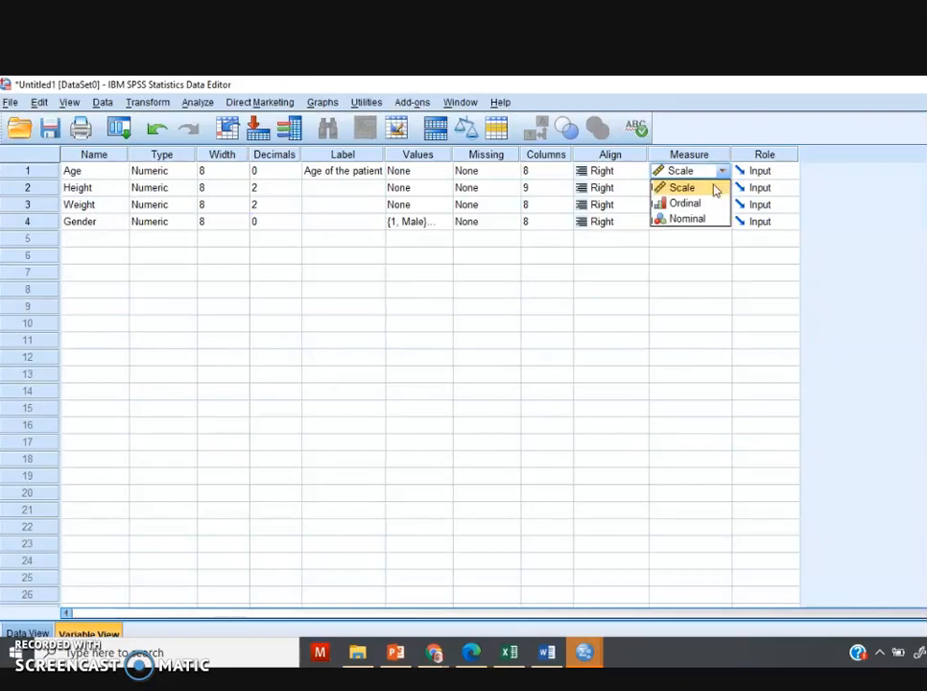
left_click(715, 190)
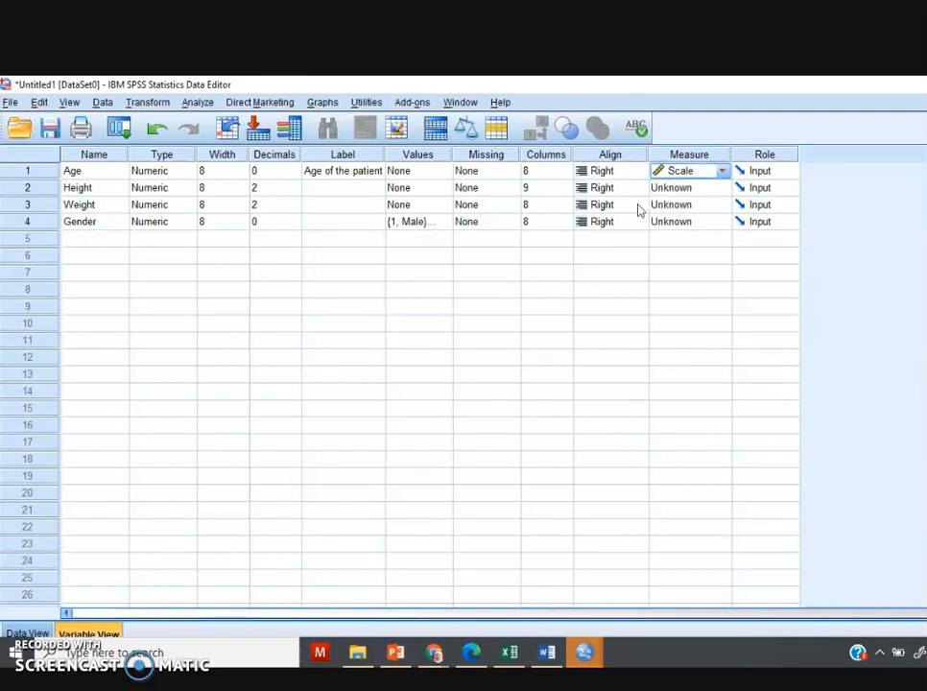
left_click(722, 222)
left_click(701, 270)
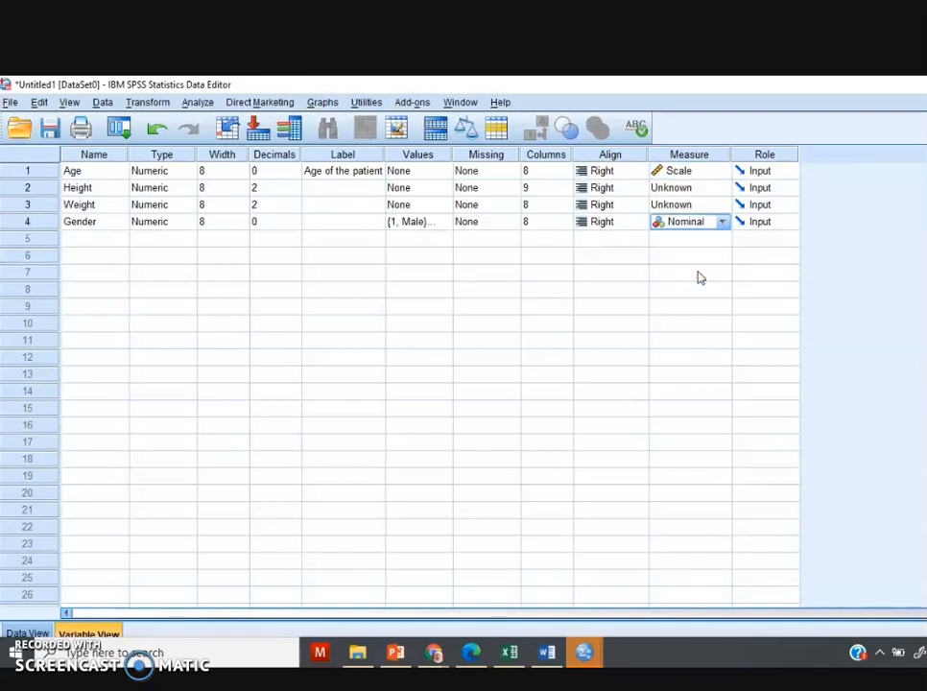
left_click(722, 189)
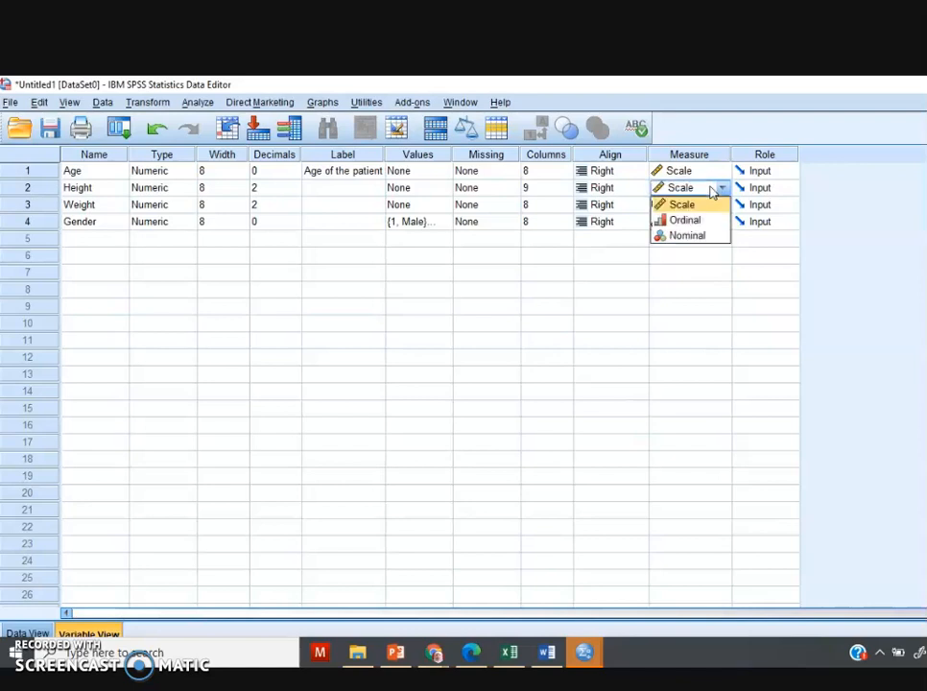
left_click(615, 288)
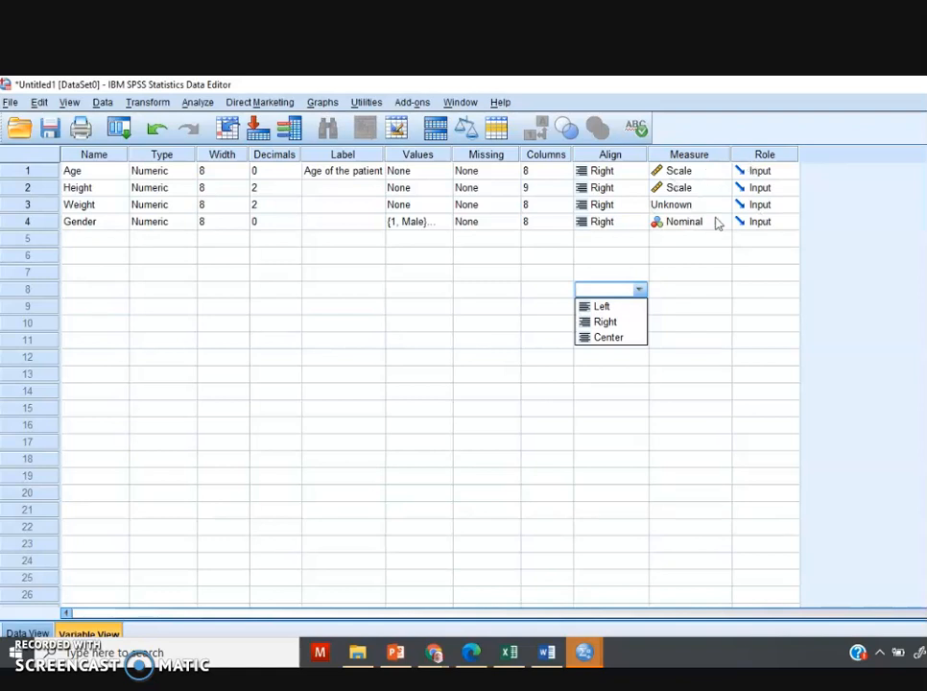
- Look at the entered case in Data View, and switch to Excel to examine the Data Entry.xlsx workbook
left_click(27, 634)
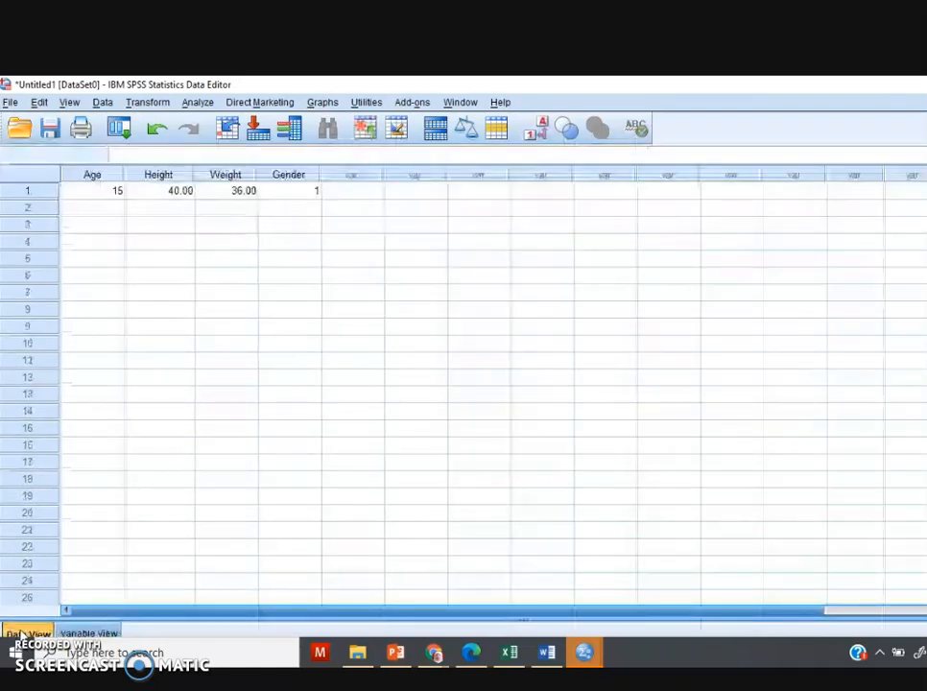
left_click(539, 551)
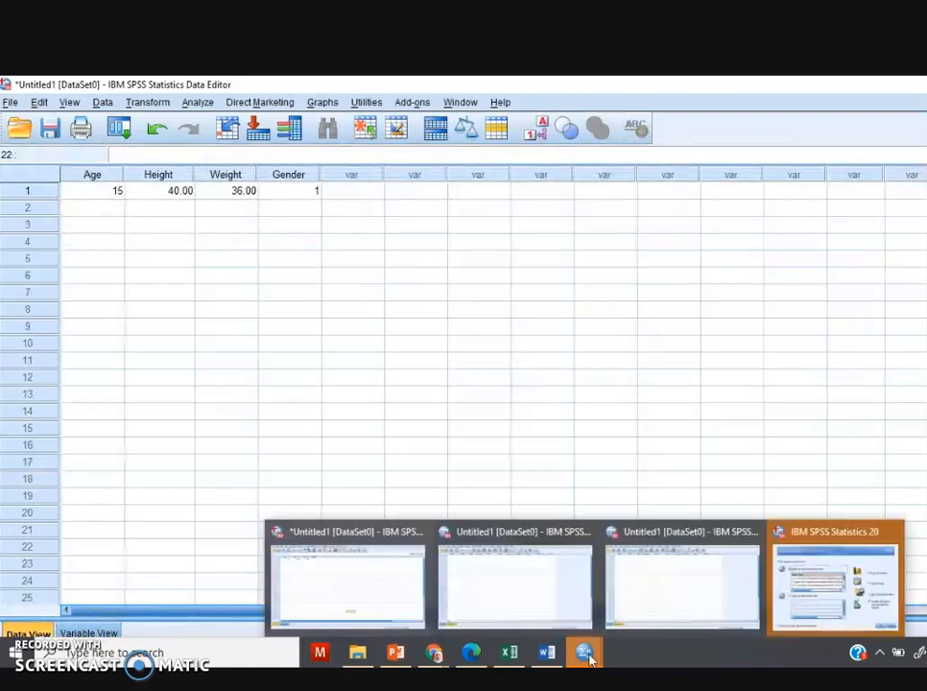
left_click(513, 661)
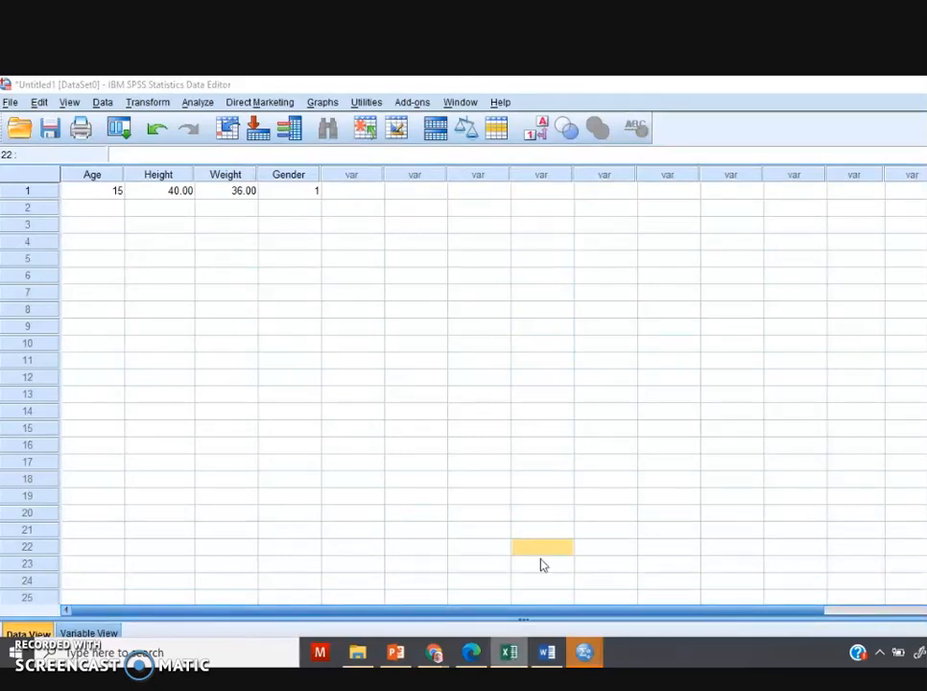
left_click(512, 650)
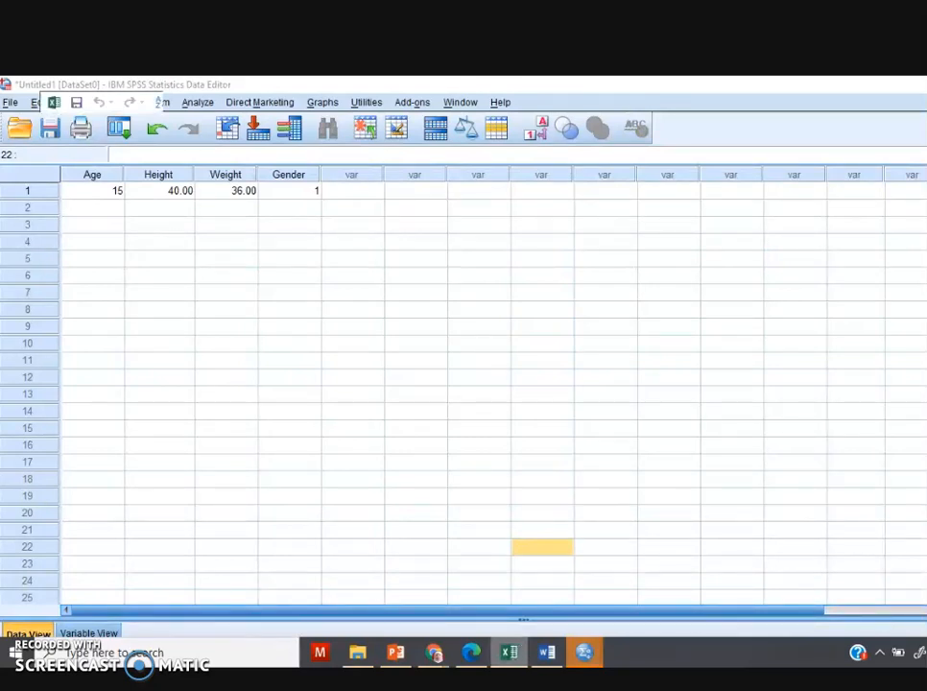
left_click(704, 343)
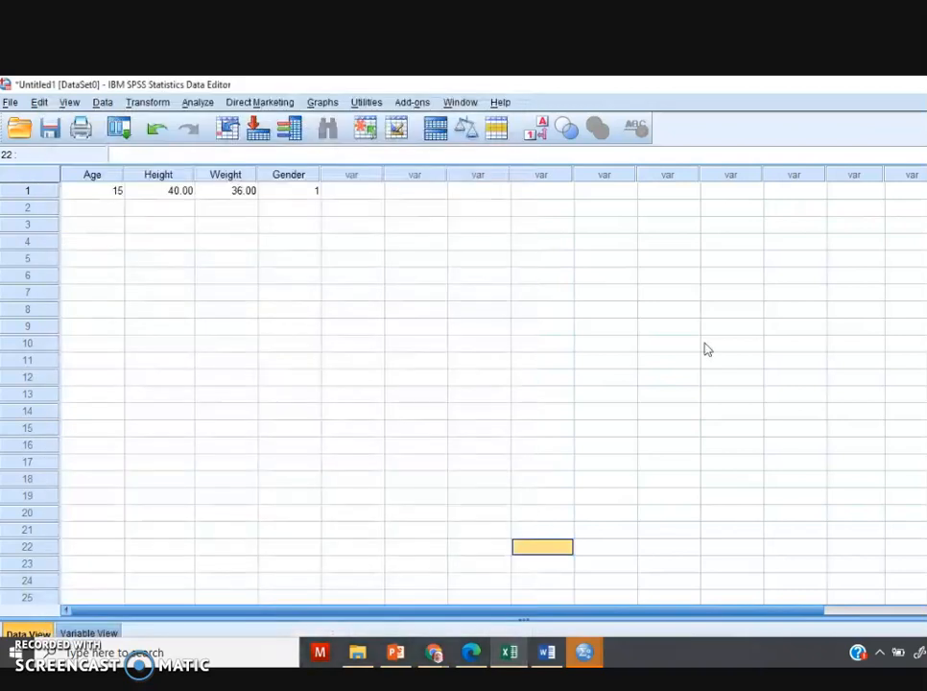
left_click(509, 652)
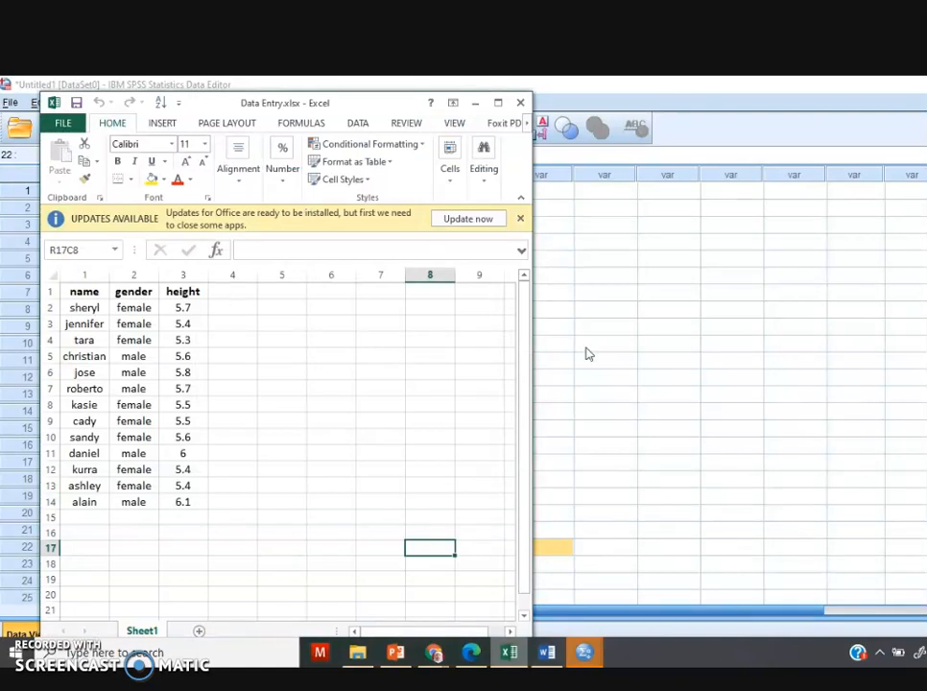
left_click(726, 399)
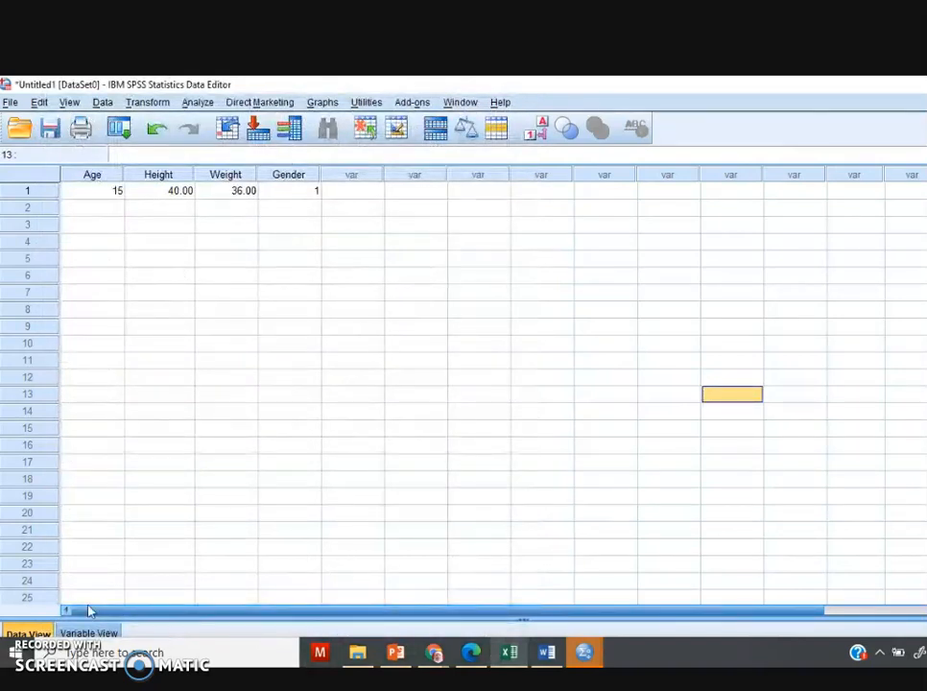
- Compare the SPSS variable definitions with the gender and height columns of the Excel workbook
left_click(88, 634)
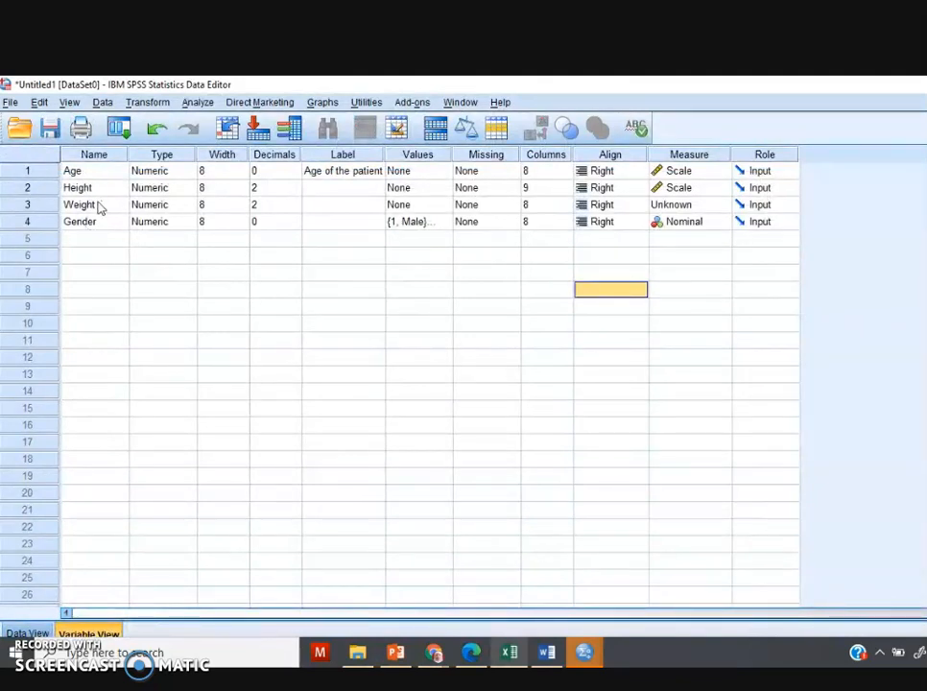
left_click(29, 633)
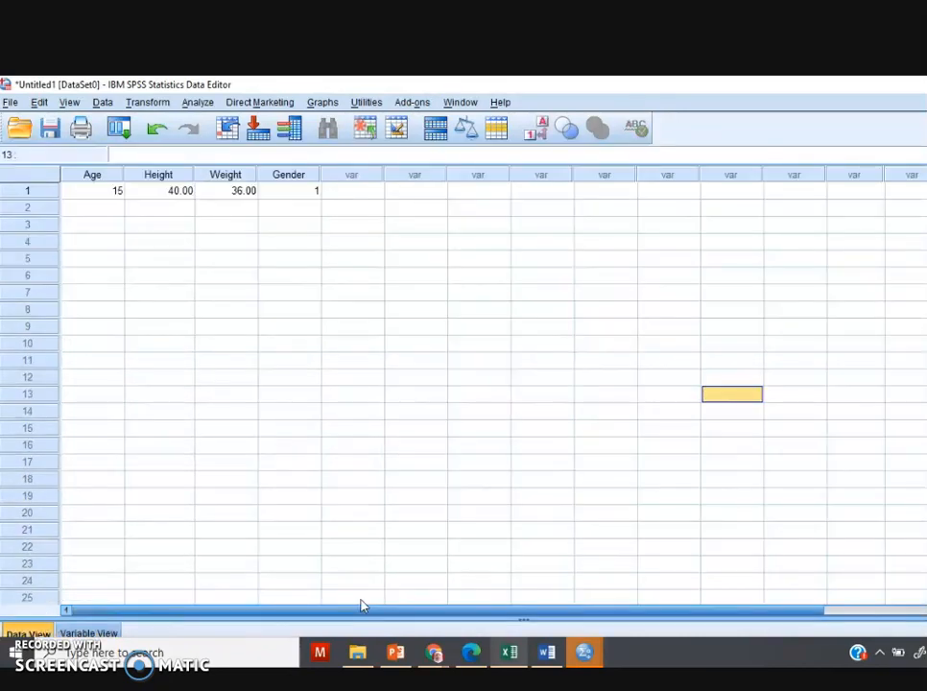
left_click(508, 652)
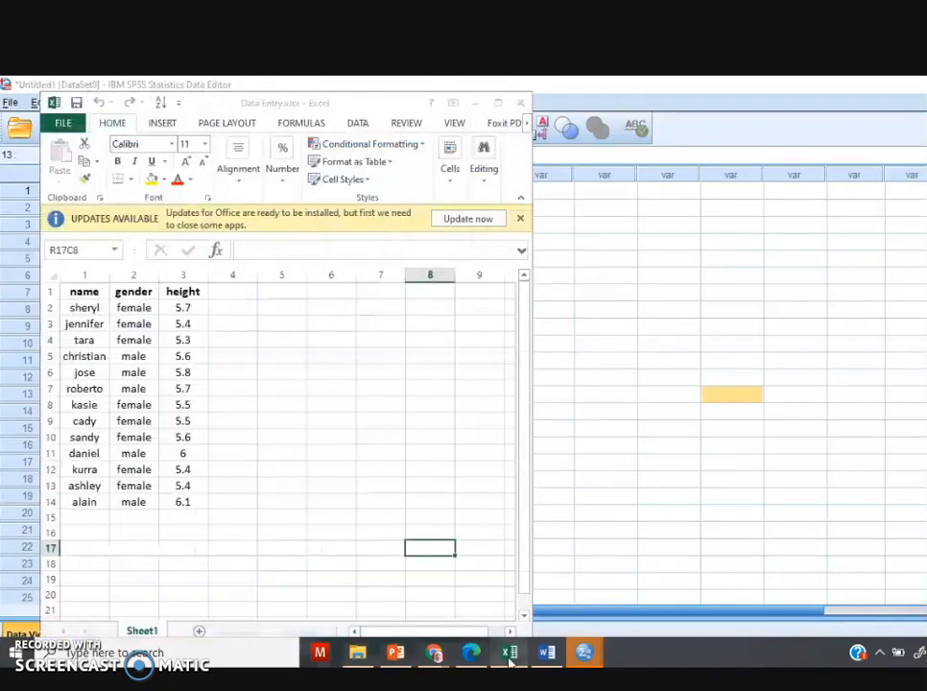
left_click_drag(129, 306, 183, 420)
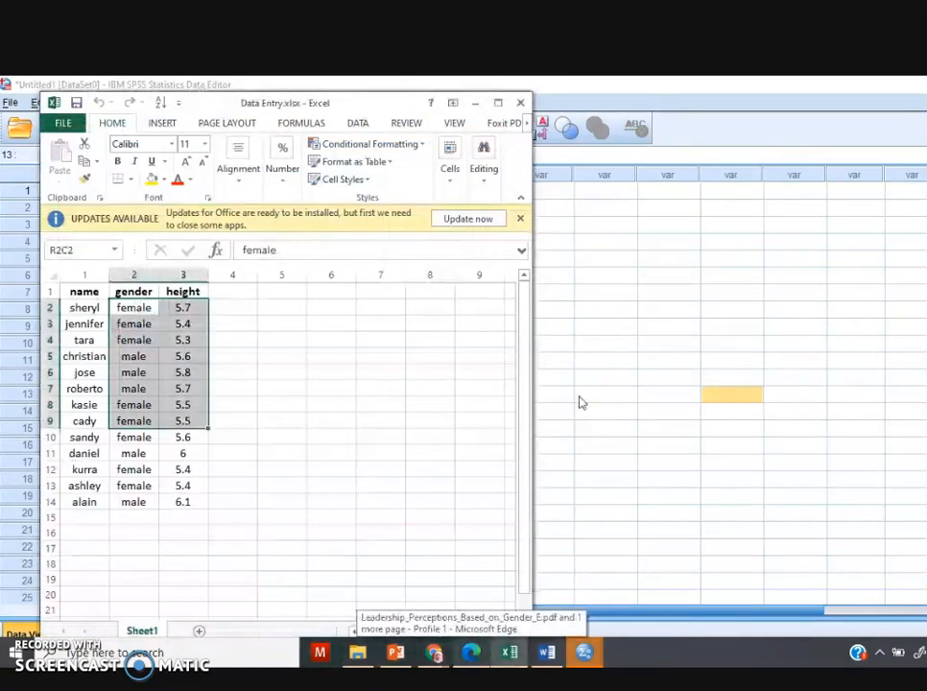
left_click(580, 401)
- Switch back to SPSS, filter the Open Data dialog for Excel (*.xls, *.xlsx, *.xlsm) files, and close it without opening a file
left_click(100, 190)
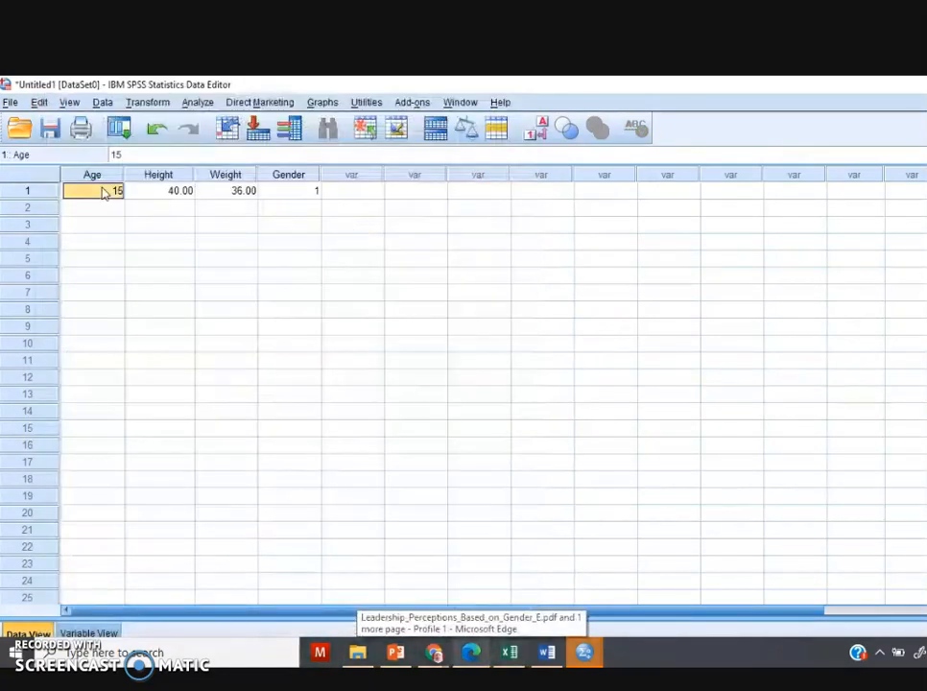
left_click(10, 103)
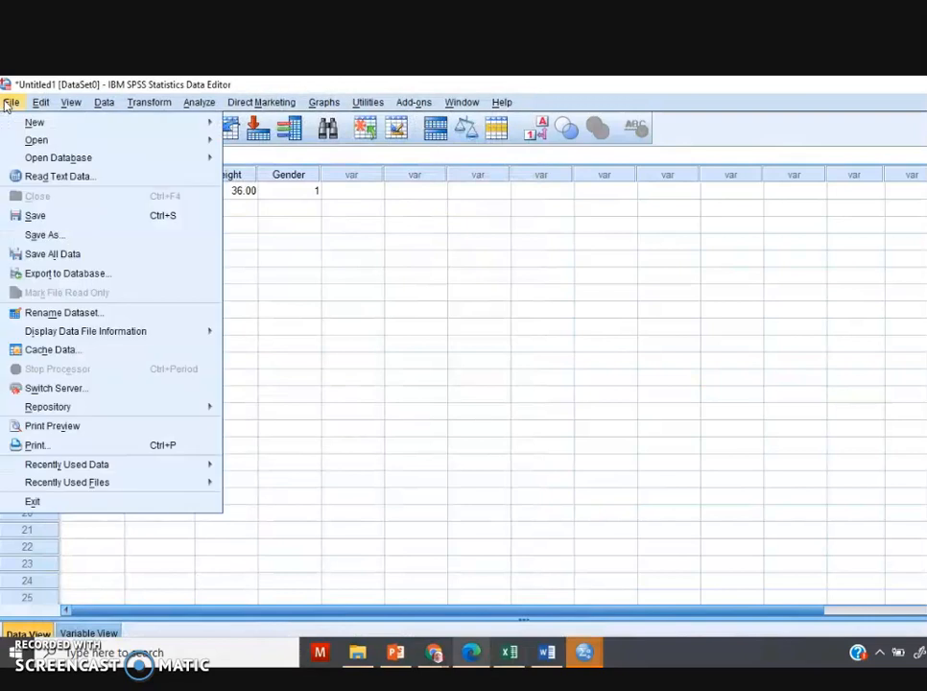
mouse_move(55, 140)
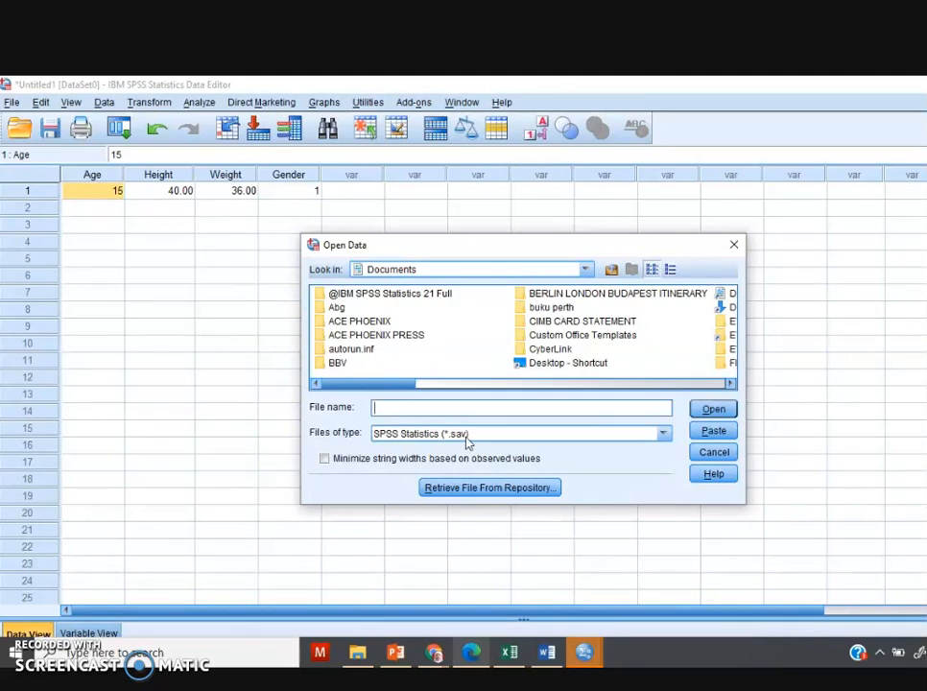
left_click(468, 433)
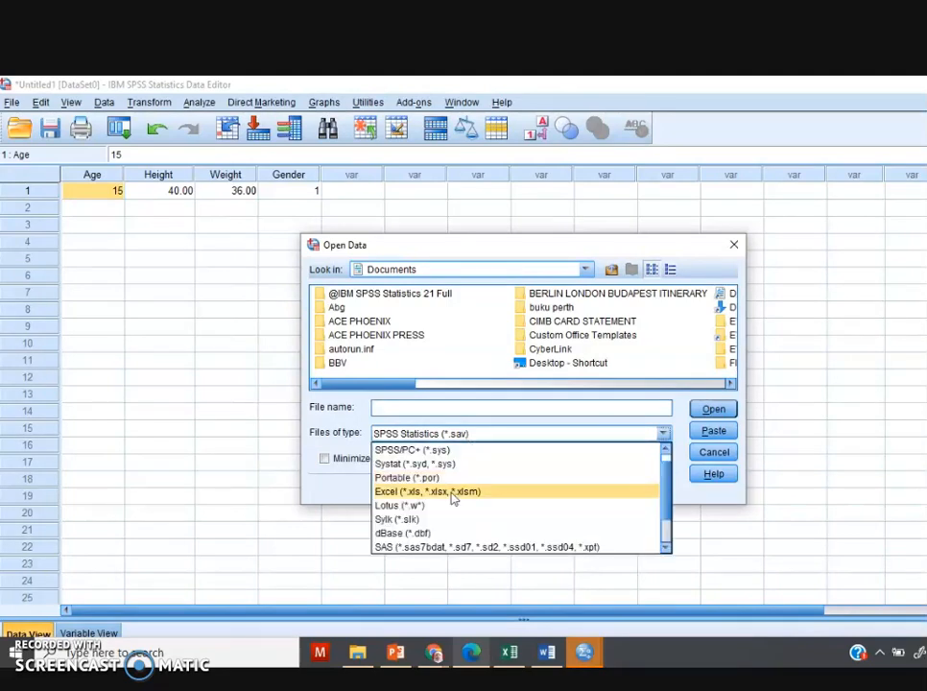
left_click(454, 491)
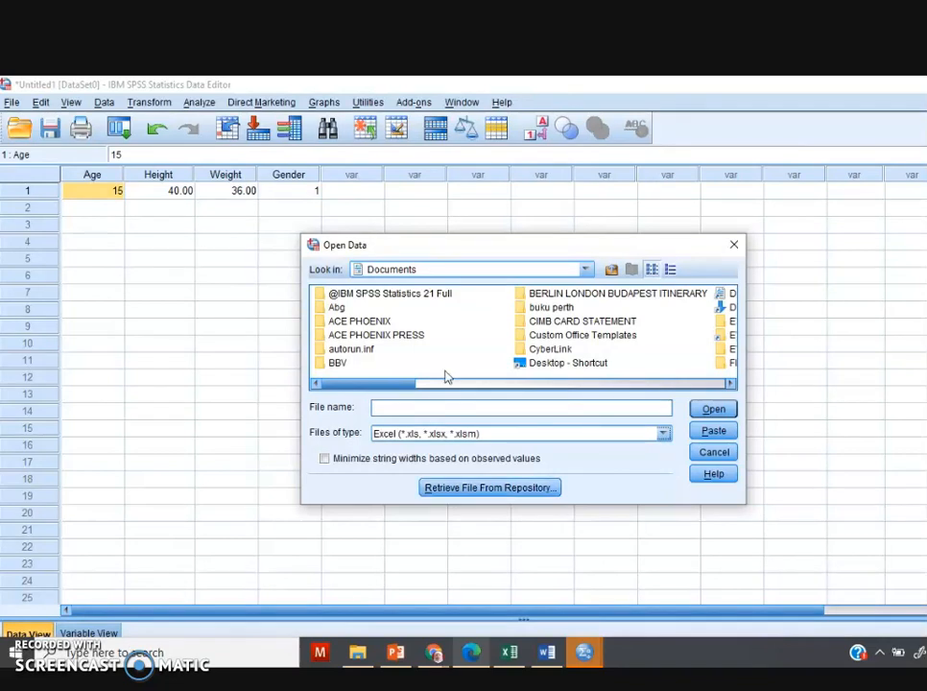
left_click(734, 247)
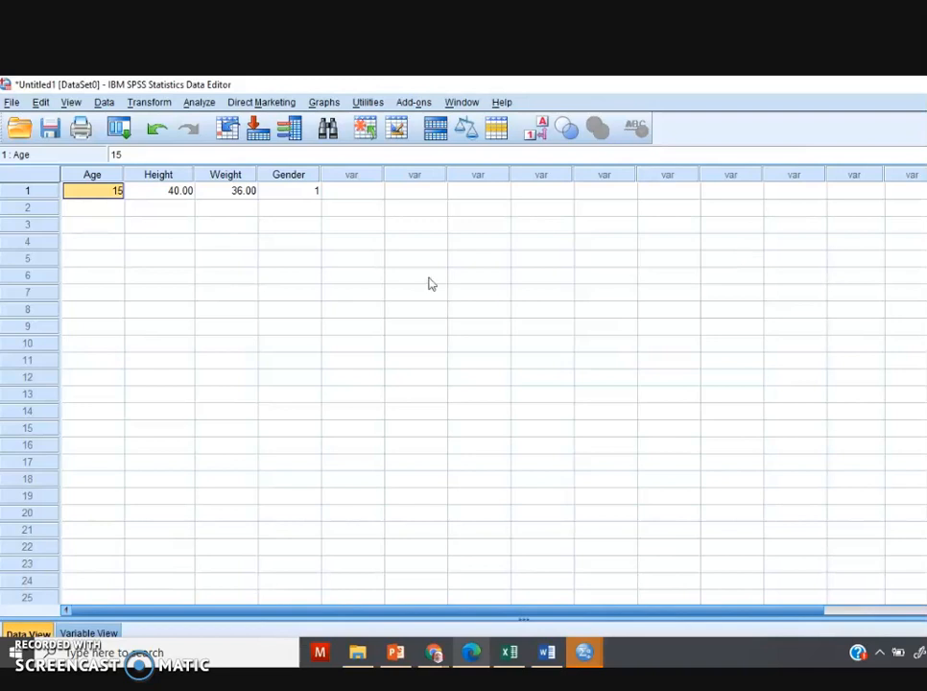
left_click(422, 277)
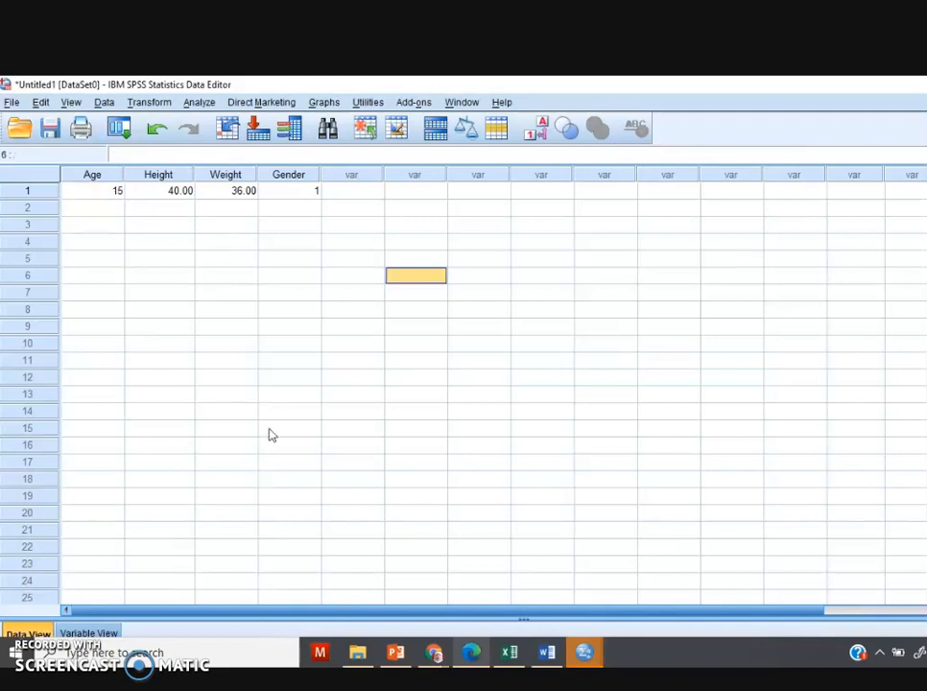
- Delete the Gender, Age, Height and Weight variables in Variable View to empty the dataset
left_click(109, 635)
left_click(32, 155)
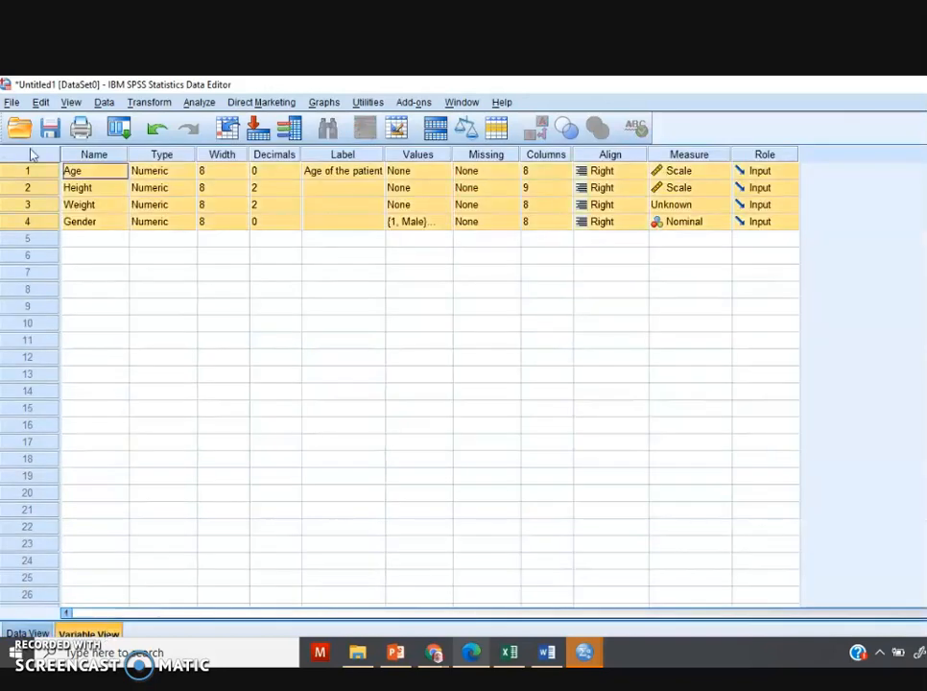
left_click(83, 305)
left_click(19, 223)
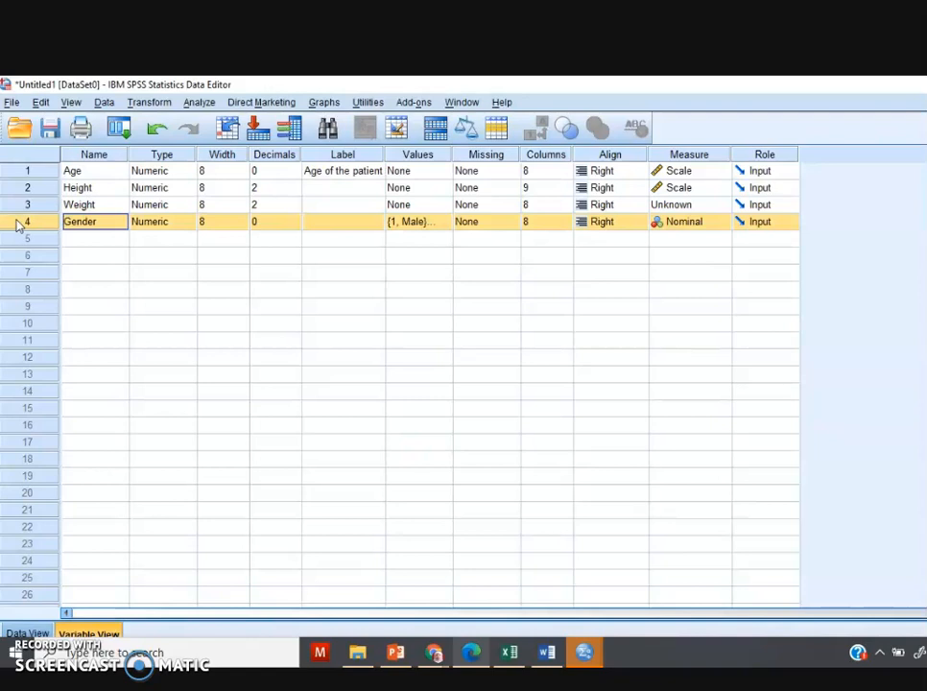
key("Delete")
left_click_drag(25, 172, 51, 205)
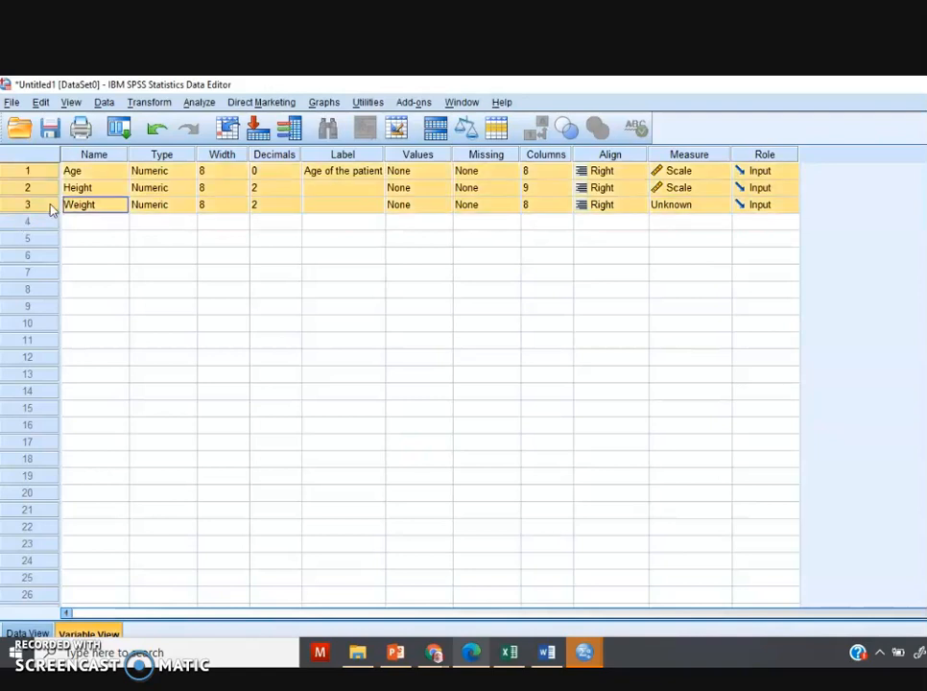
key("Delete")
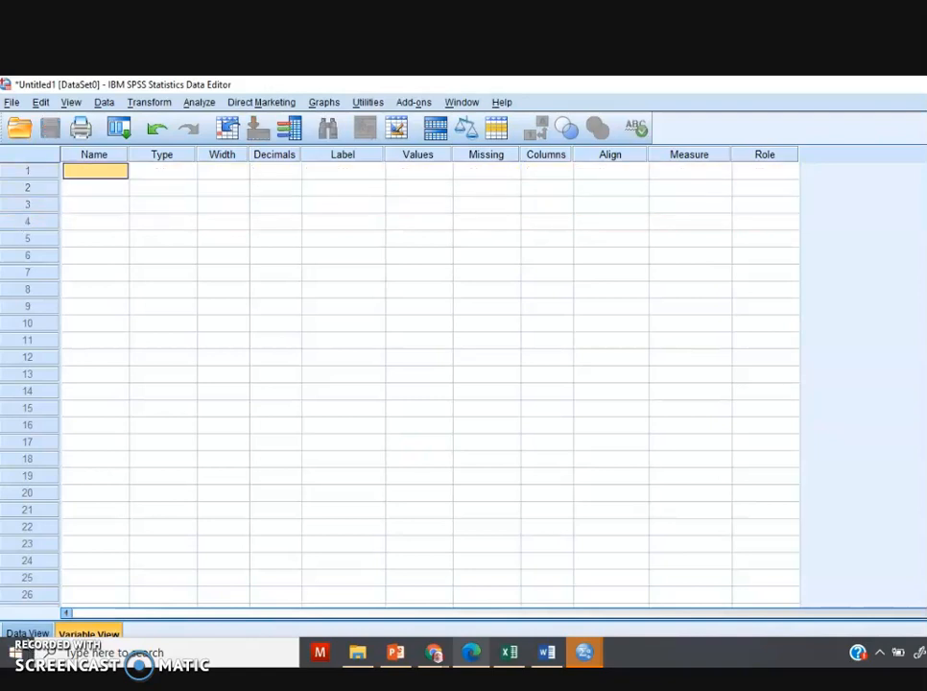
- Copy the gender and height values in rows 2 to 14 of Data Entry.xlsx into SPSS Data View, starting at the first cell
left_click(27, 635)
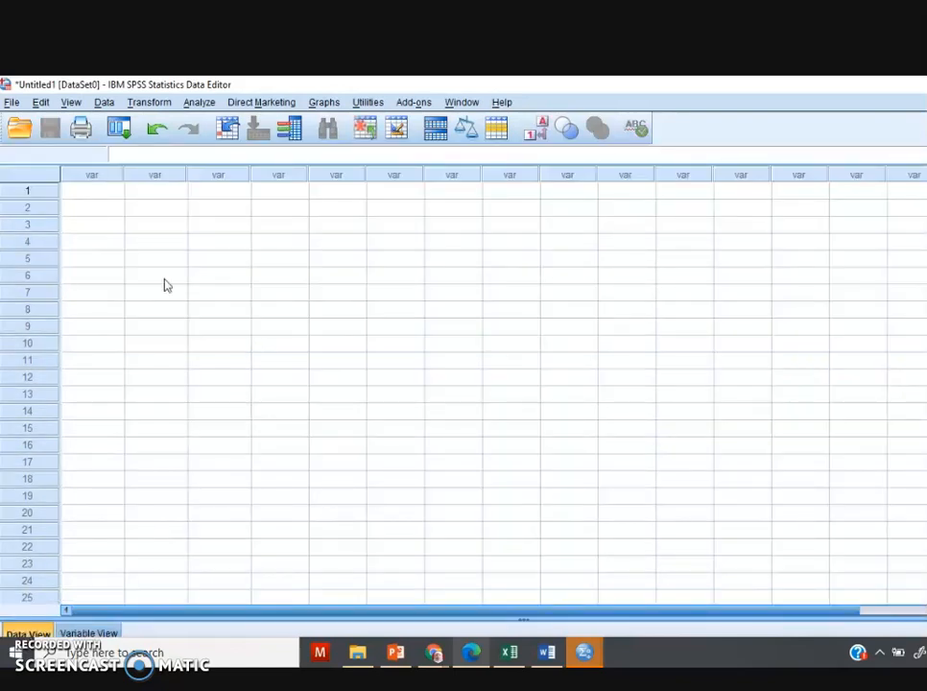
left_click(521, 663)
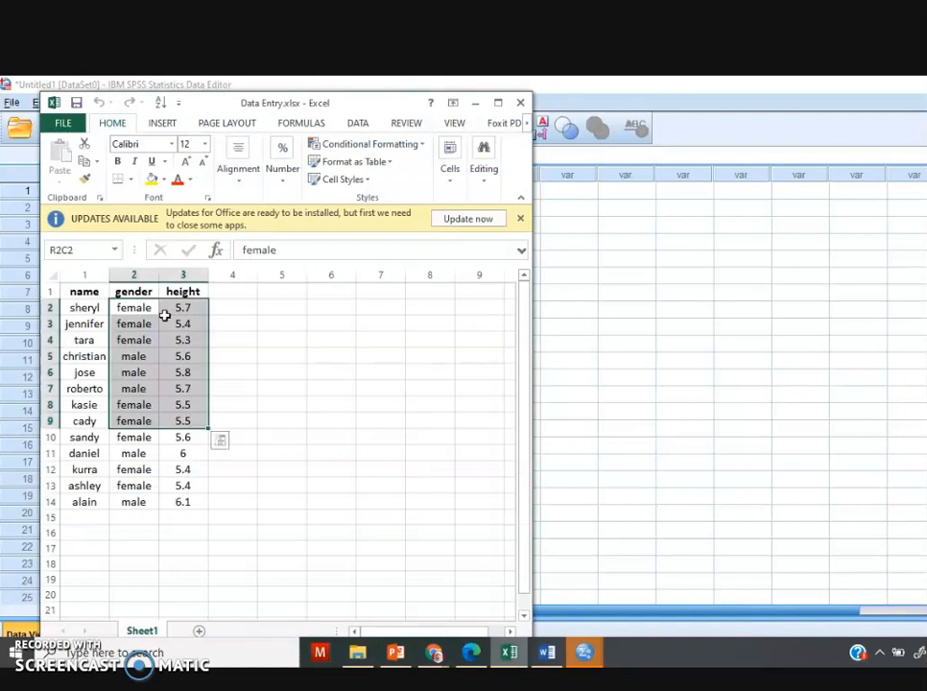
left_click(140, 308)
left_click_drag(140, 308, 182, 502)
key("ctrl+c")
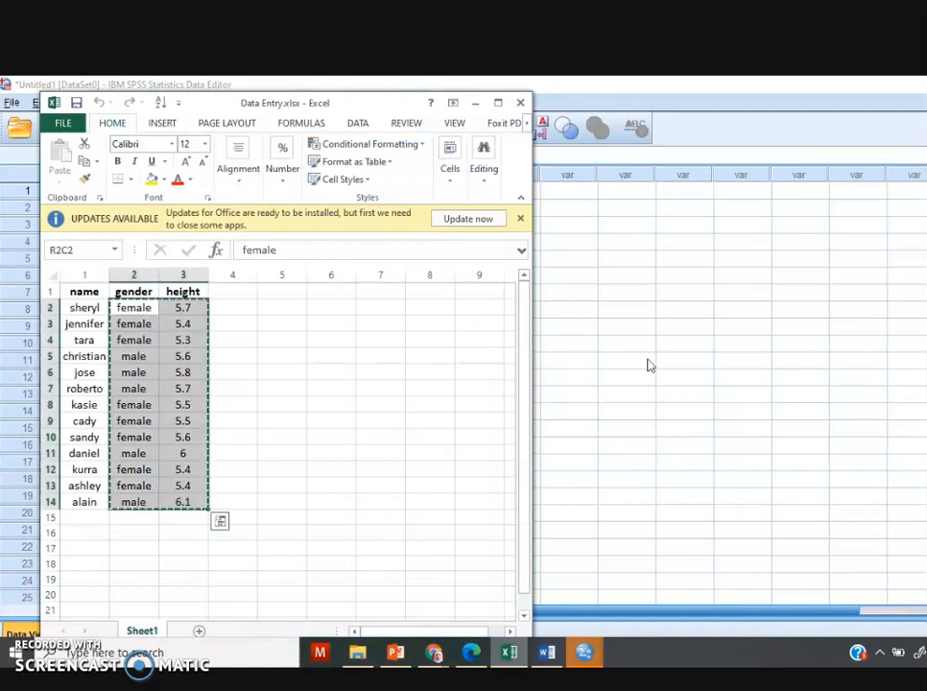
left_click(724, 350)
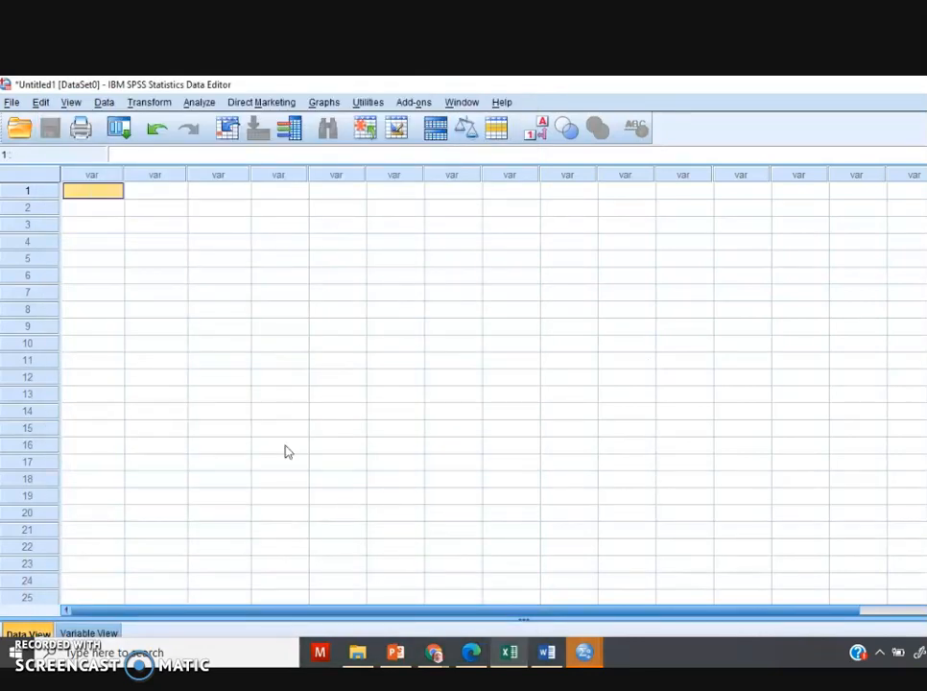
key("ctrl+v")
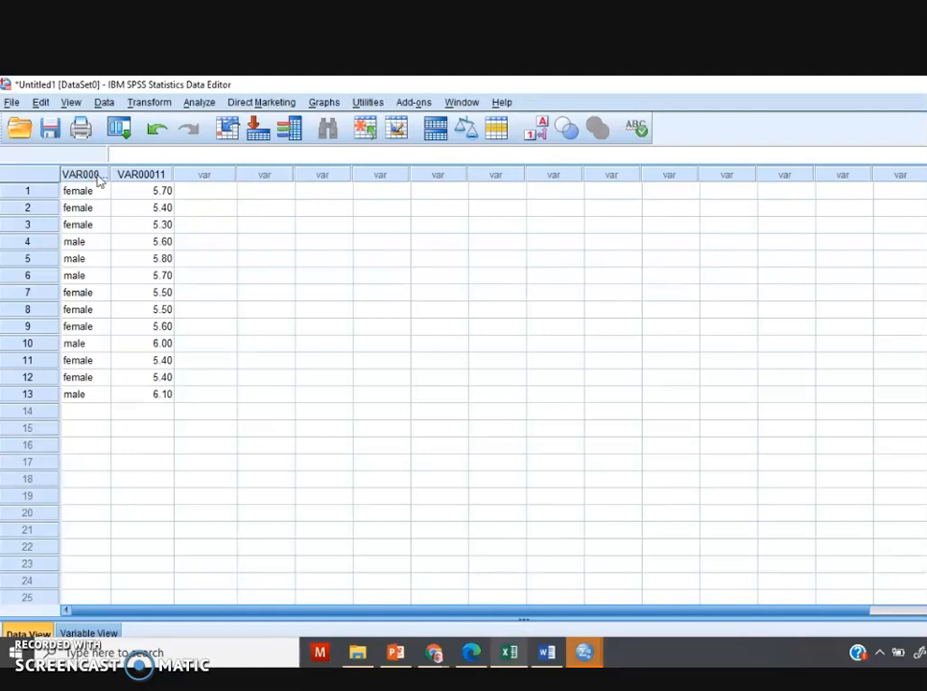
- Rename the two pasted variables as Gender and Height in Variable View, matching the Excel column headers
left_click(126, 292)
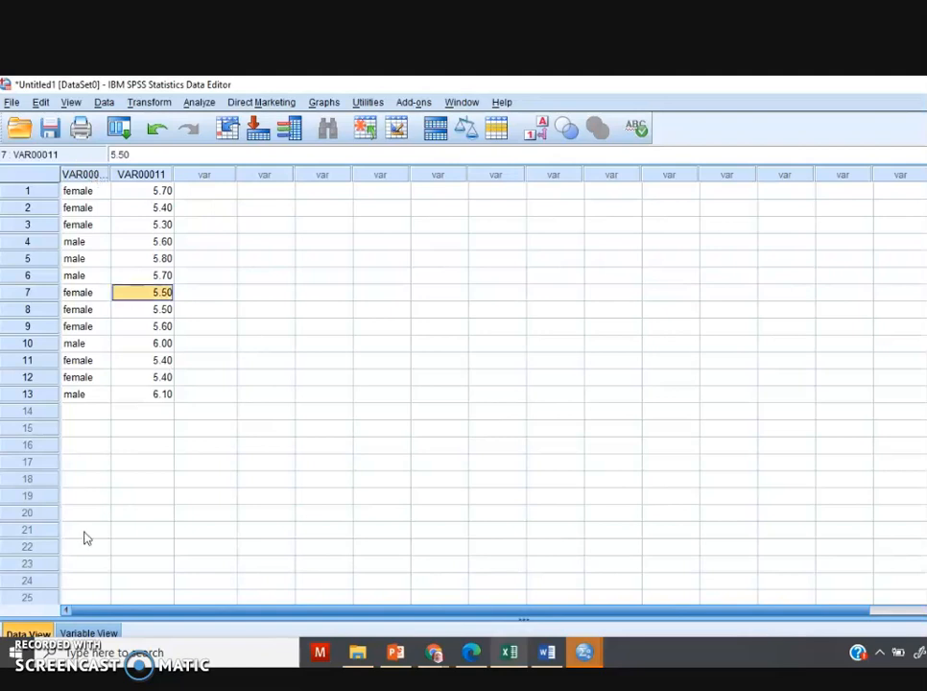
left_click(88, 634)
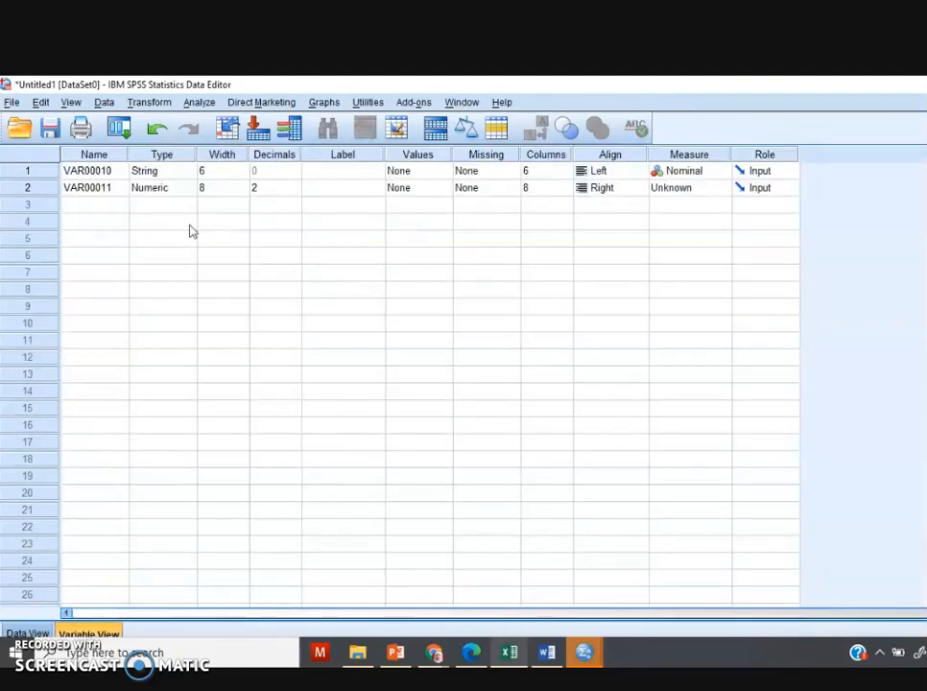
left_click(110, 173)
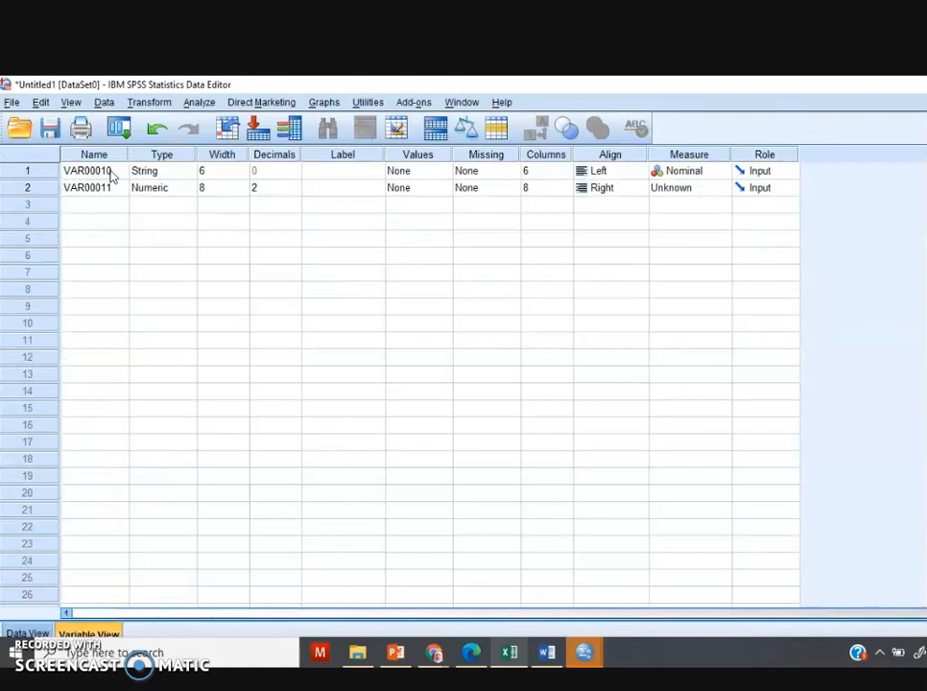
left_click(509, 653)
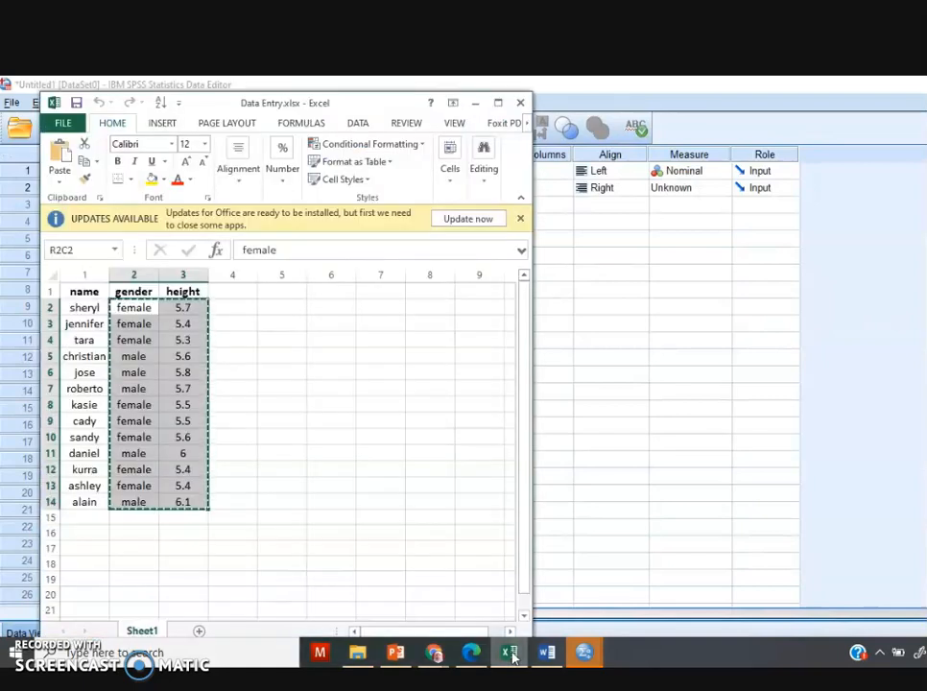
left_click(510, 653)
left_click(644, 342)
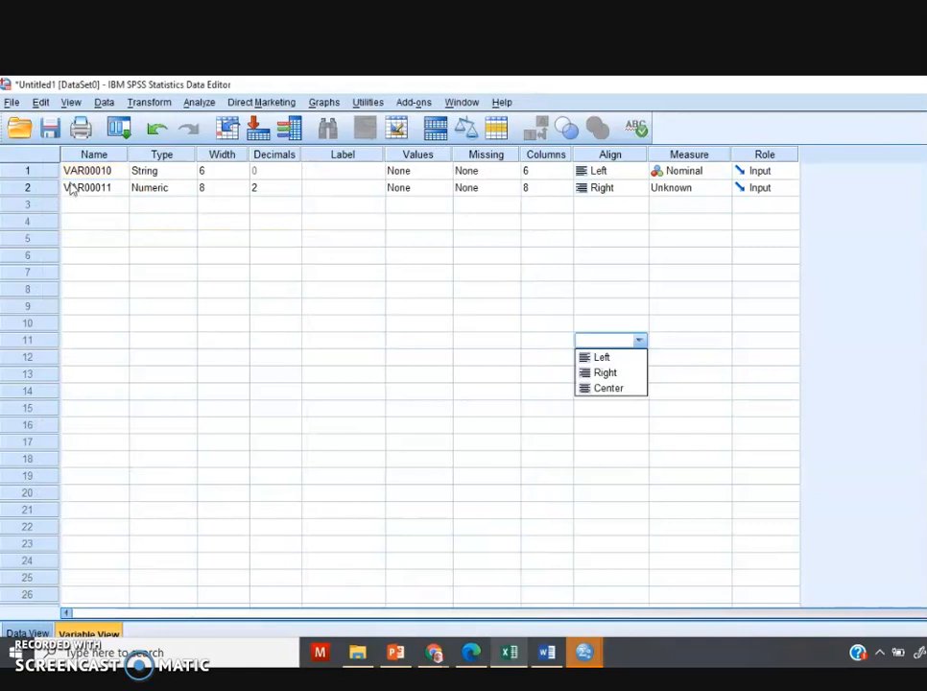
left_click(111, 169)
left_click_drag(113, 169, 67, 170)
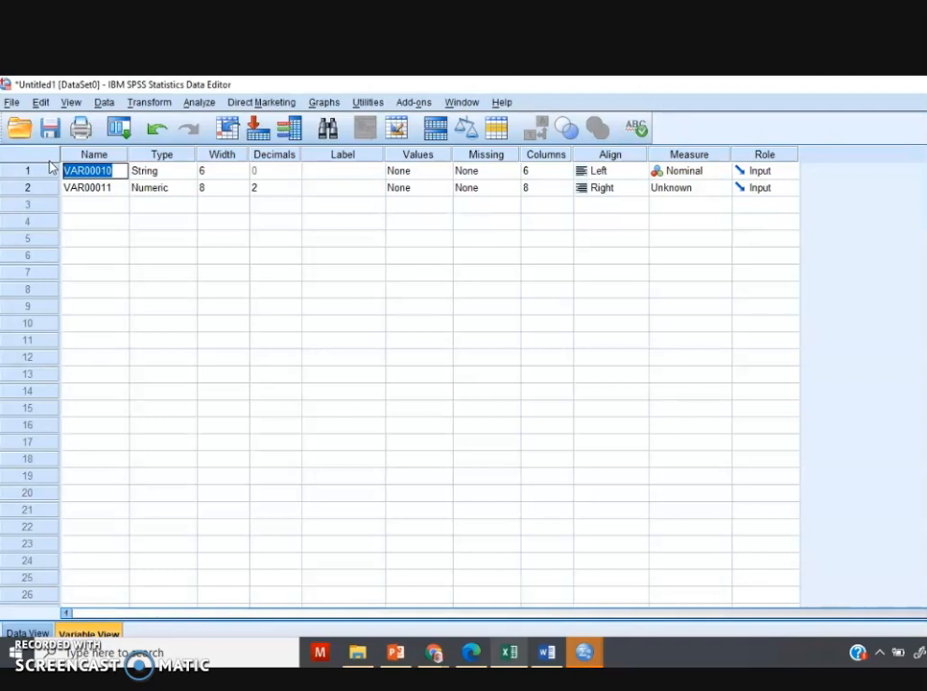
type("Gender")
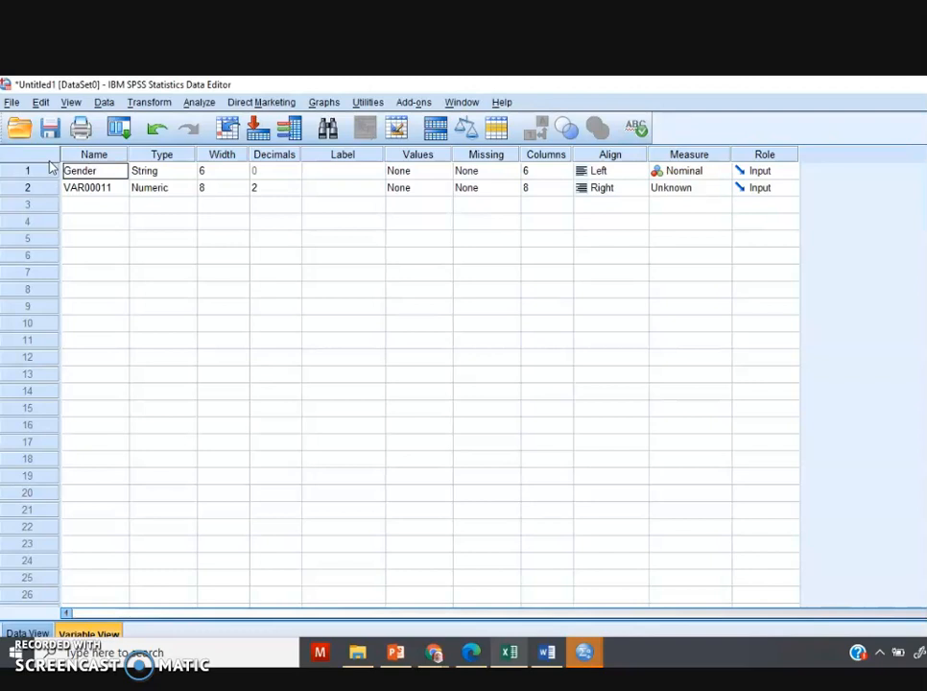
key("Return")
type("Height")
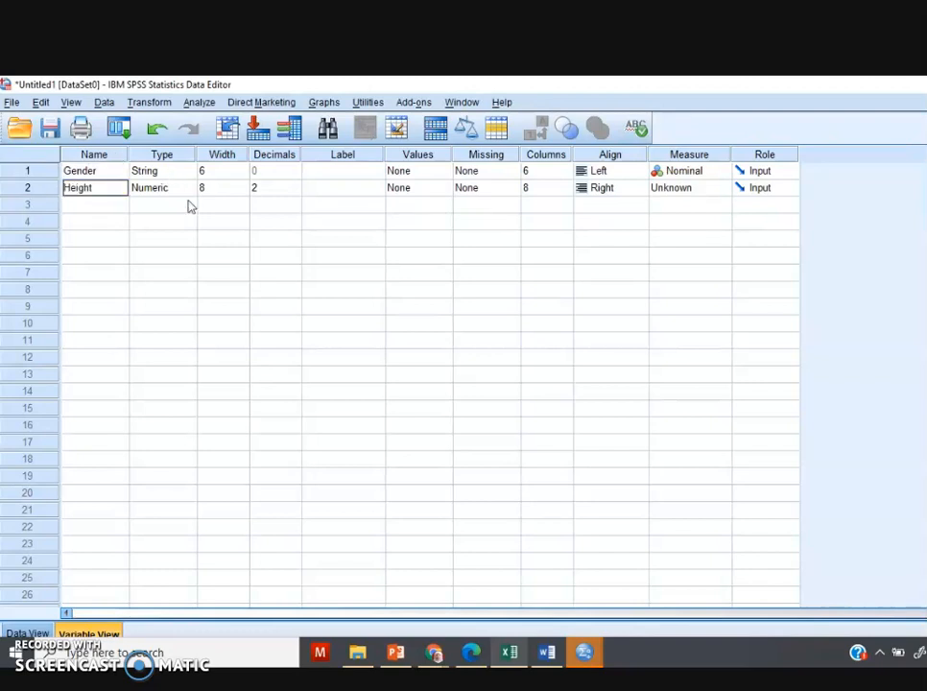
left_click(182, 245)
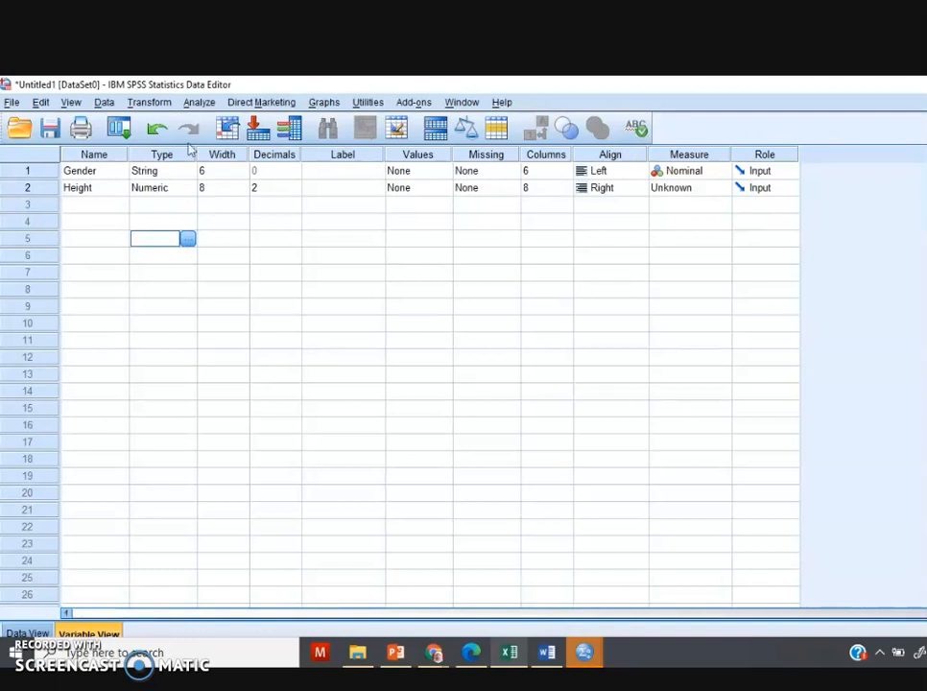
- Change the variable type of Gender to Numeric
left_click(177, 172)
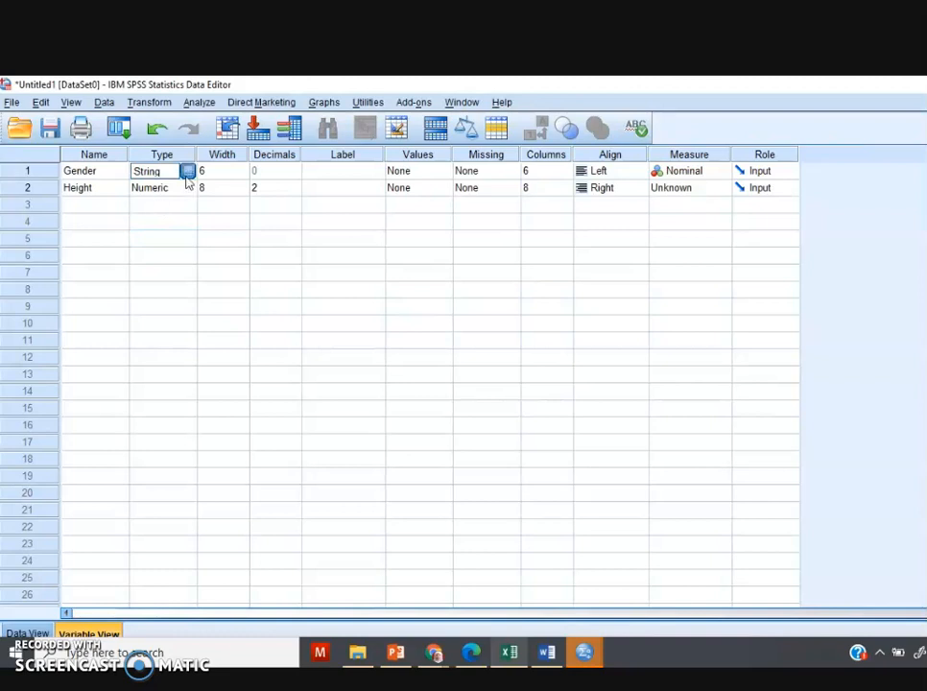
left_click(188, 172)
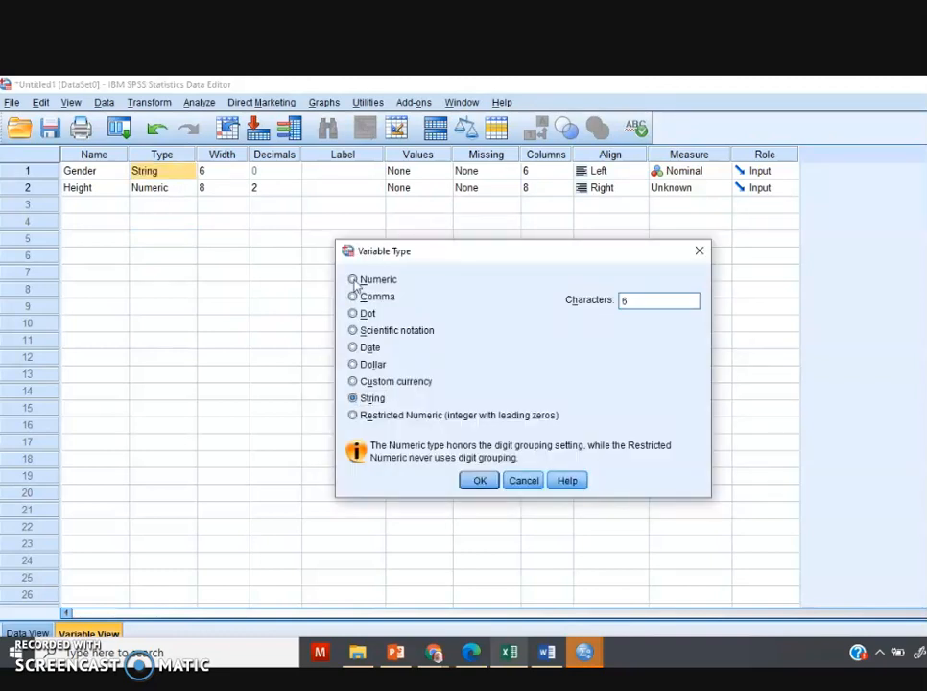
left_click(354, 279)
left_click(479, 480)
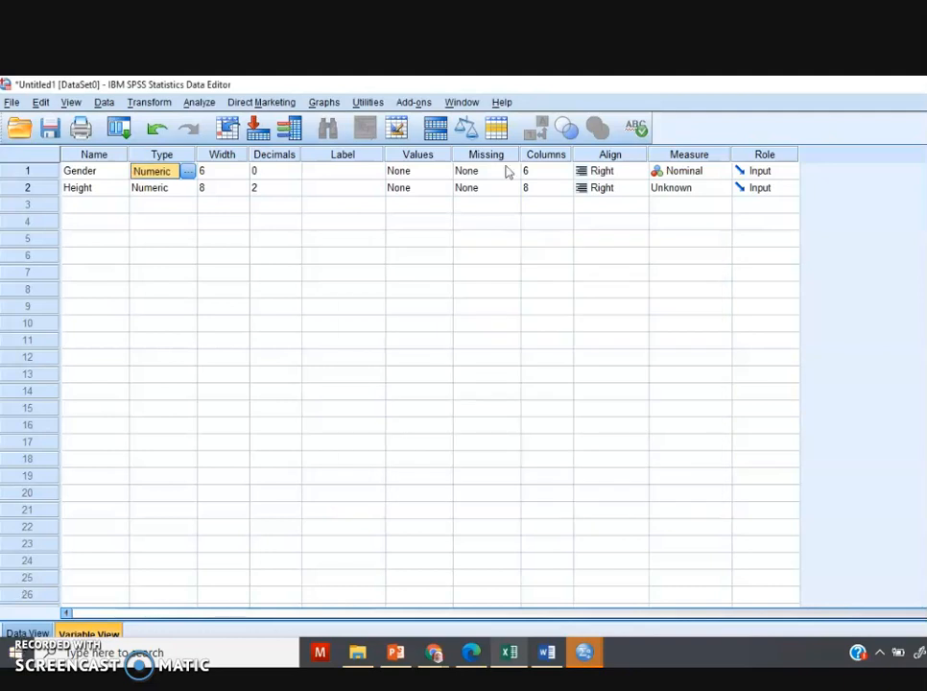
- Open the value labels of the Gender variable and add the label Male for value 1
left_click(414, 175)
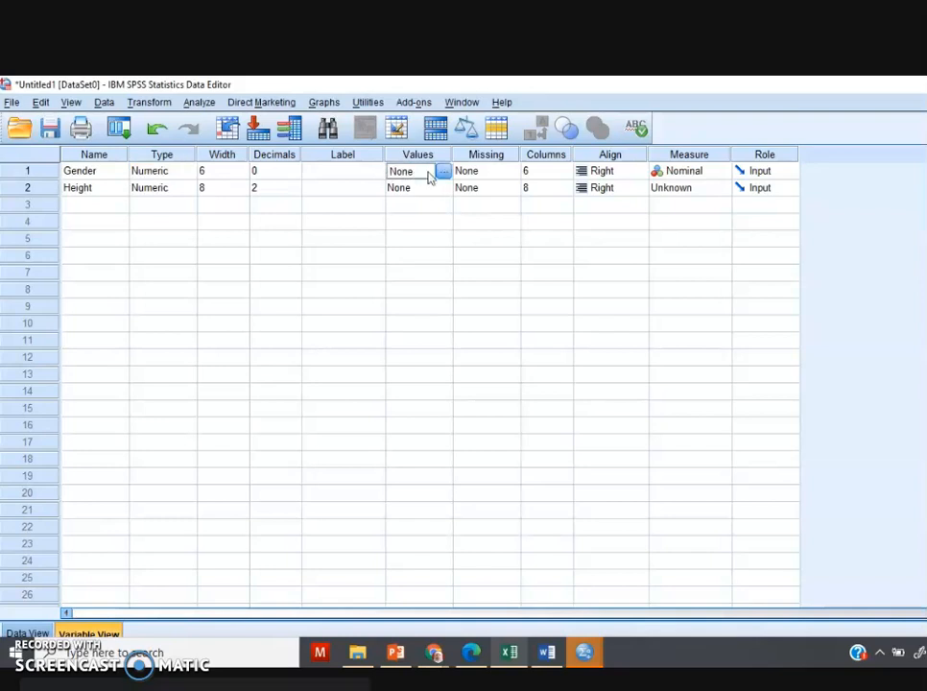
left_click(443, 171)
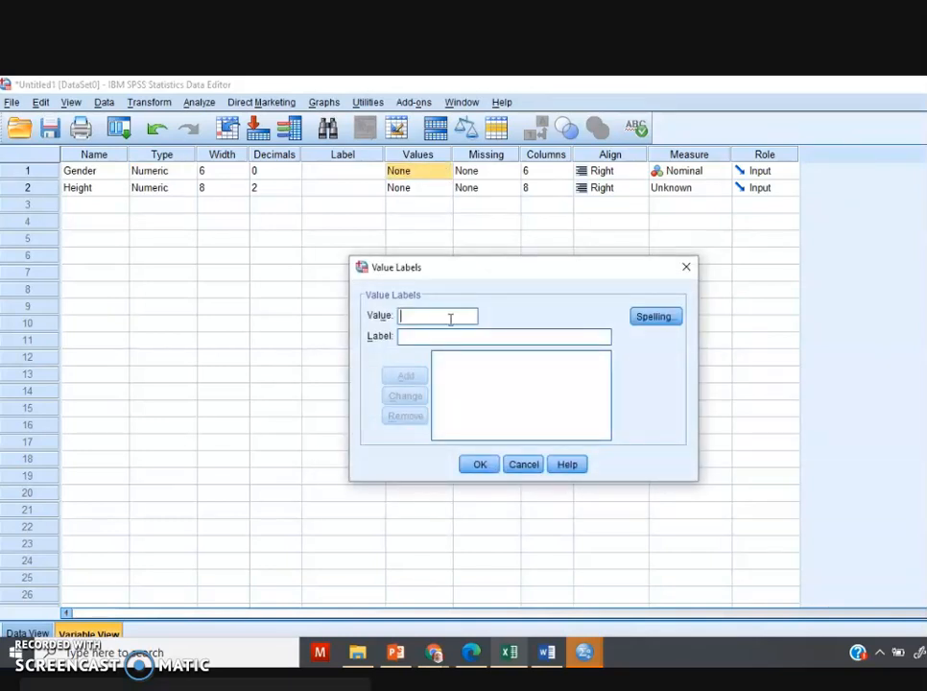
type("1")
key("Tab")
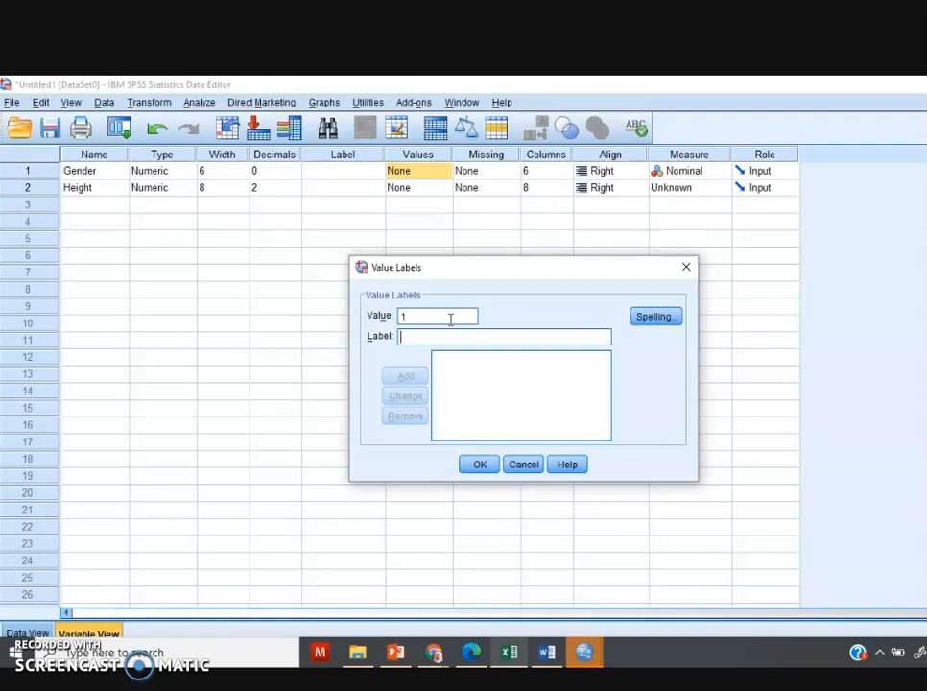
type("Male")
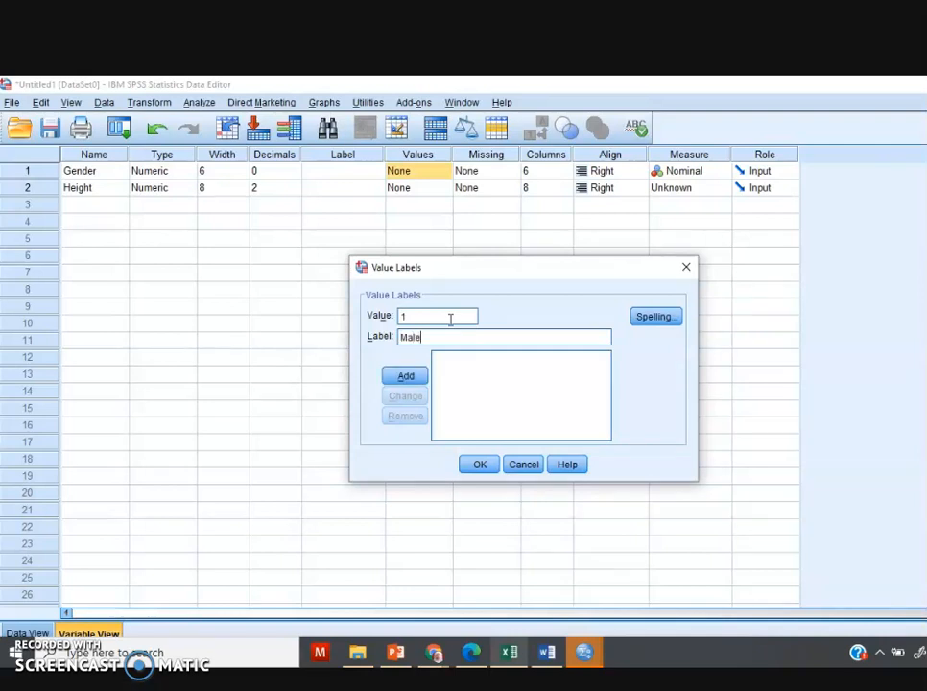
key("Return")
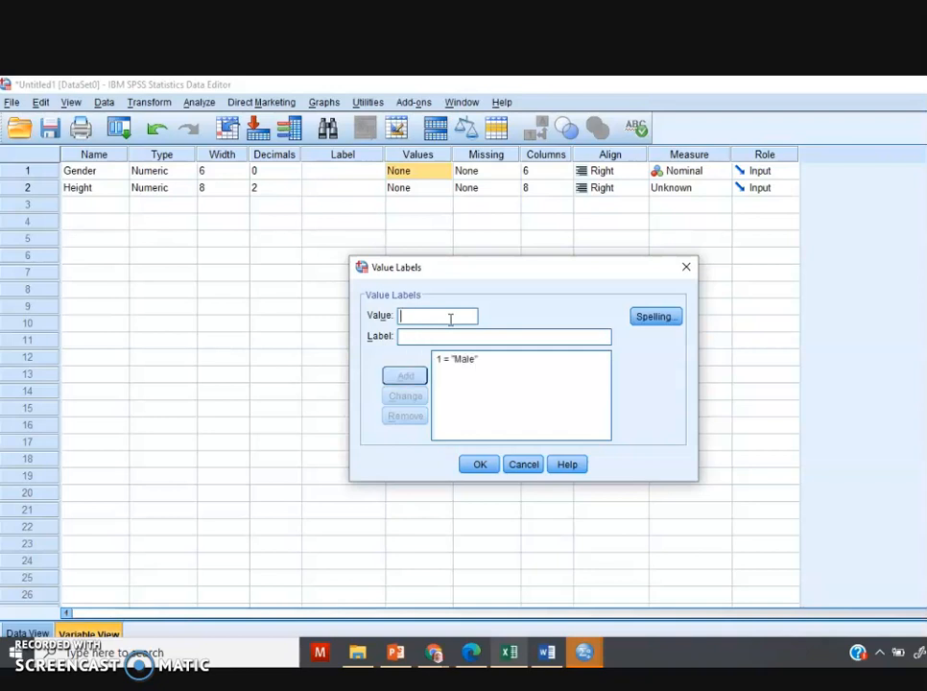
- Add the label Female for value 2 and apply the value labels to Gender
type("2")
key("Tab")
type("Female")
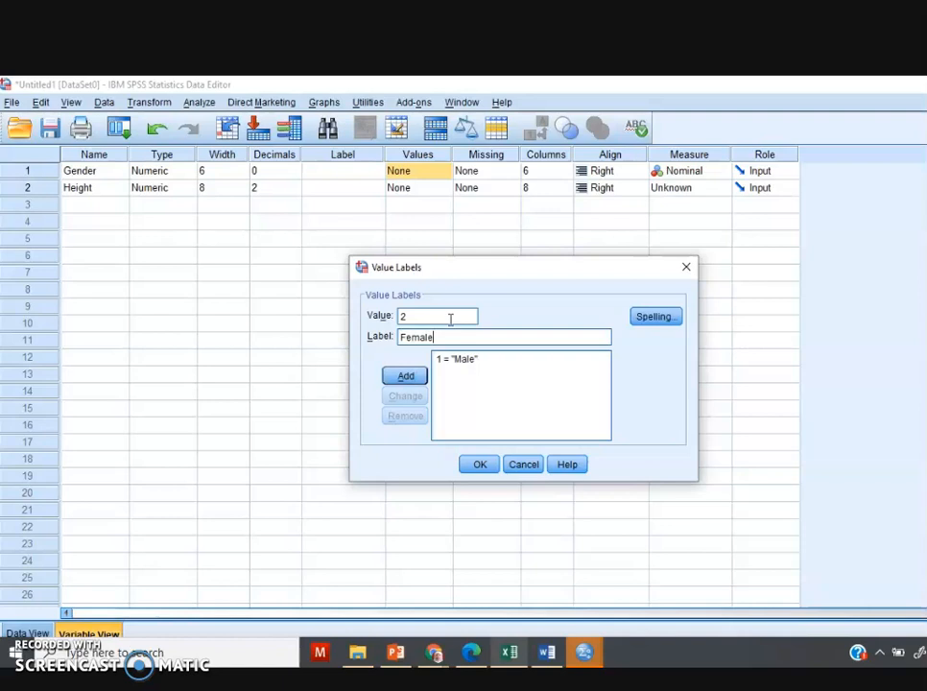
left_click(419, 378)
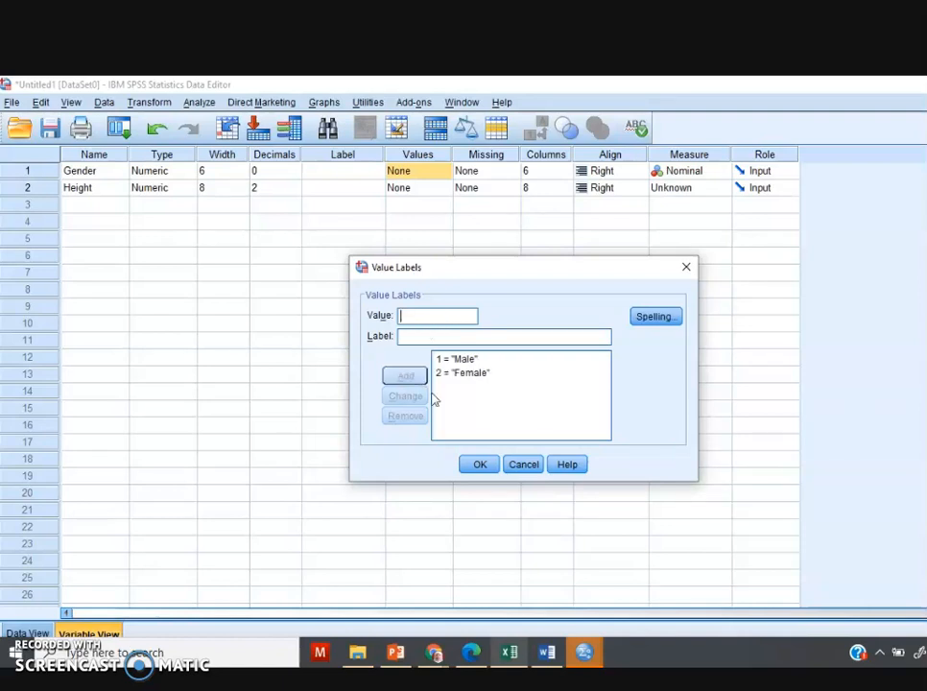
left_click(480, 465)
left_click(431, 475)
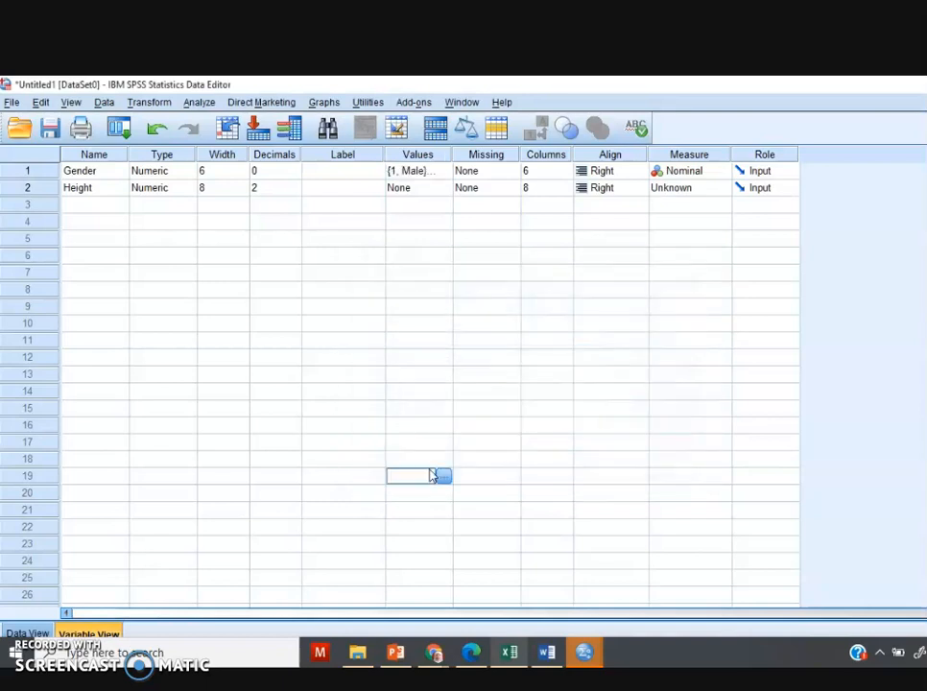
- Review the Practice 1 slide in the PowerPoint presentation and return to the SPSS dataset
left_click(405, 664)
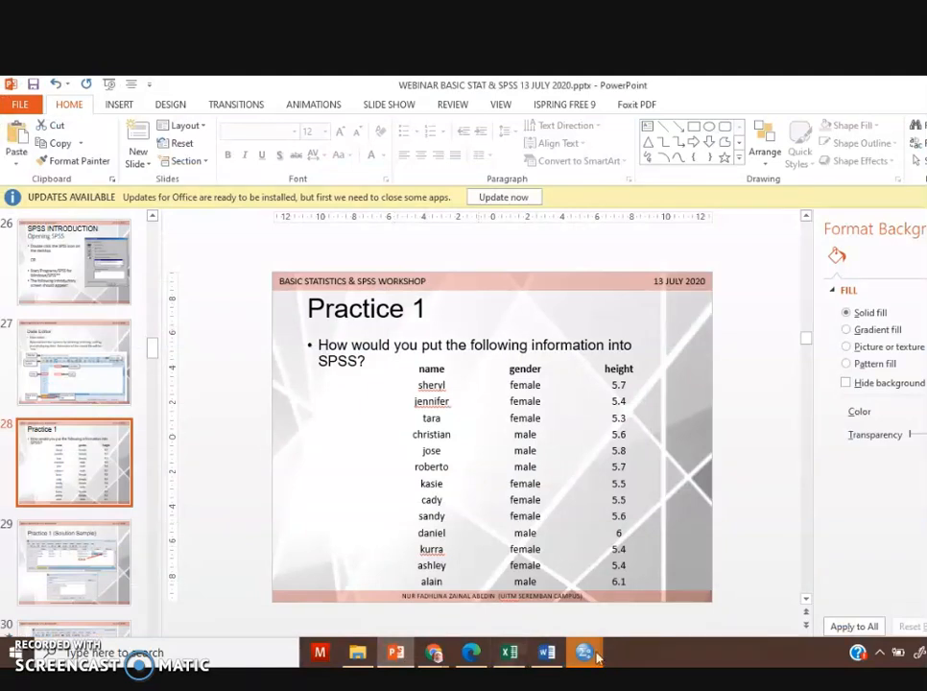
mouse_move(584, 651)
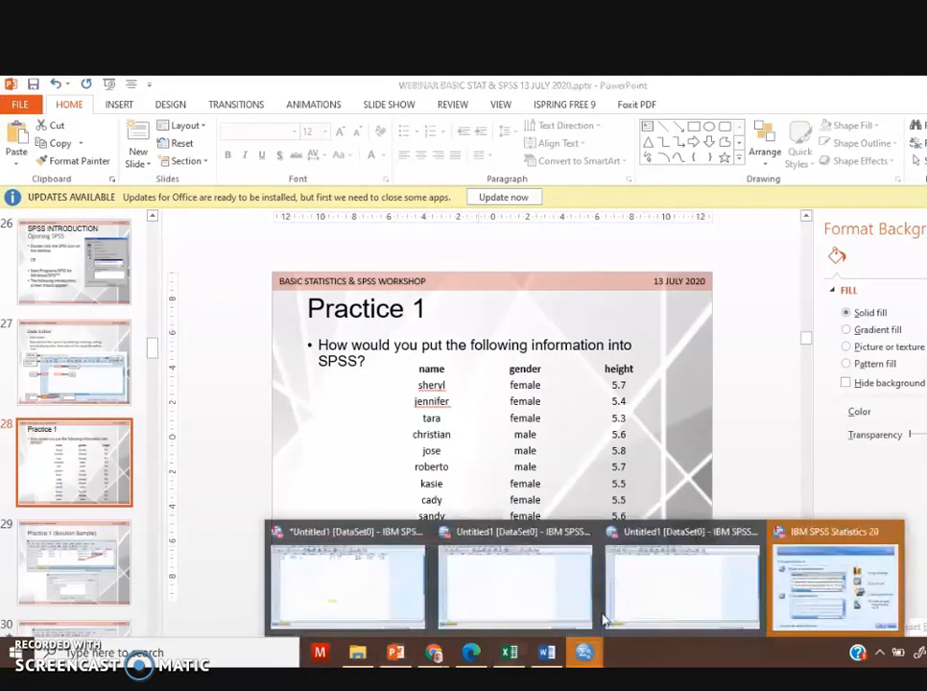
left_click(336, 585)
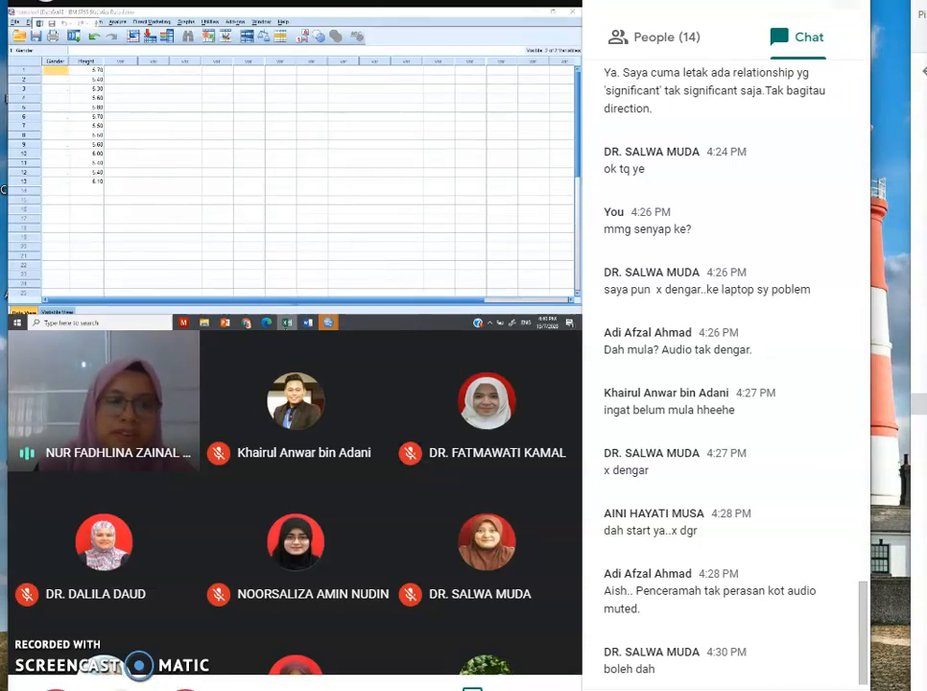
- Try changing the variable type of Gender to String in Variable View, then check the Gender column in Data View
left_click(58, 312)
left_click(847, 3)
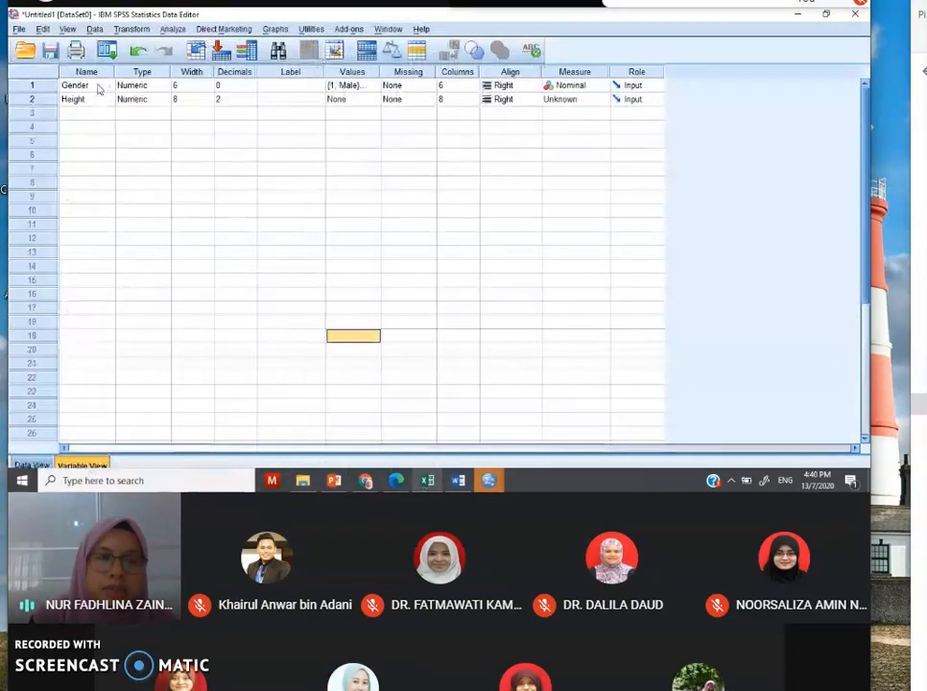
left_click(149, 87)
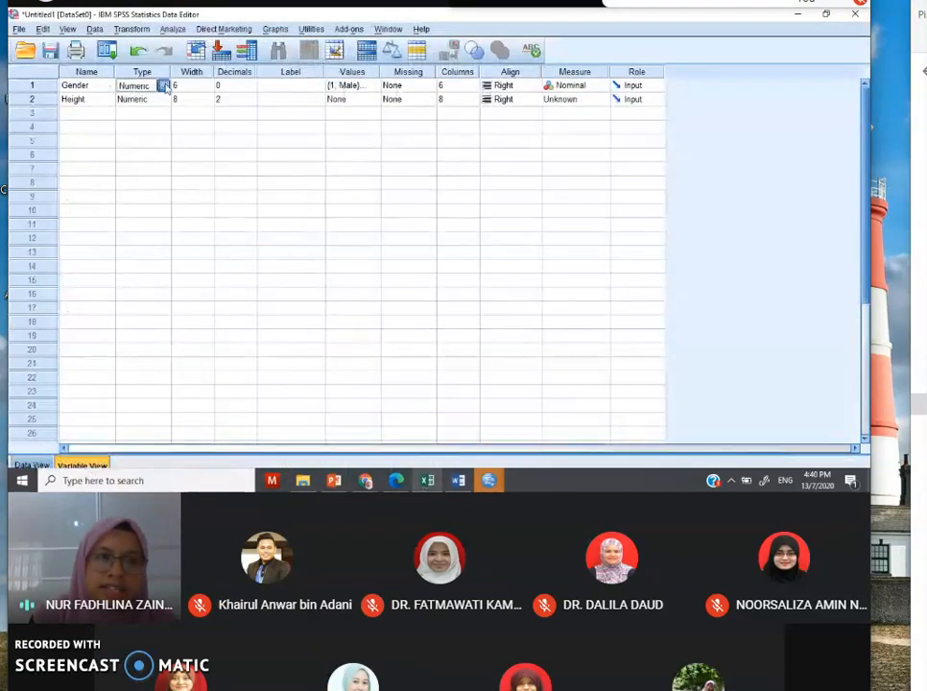
left_click(164, 86)
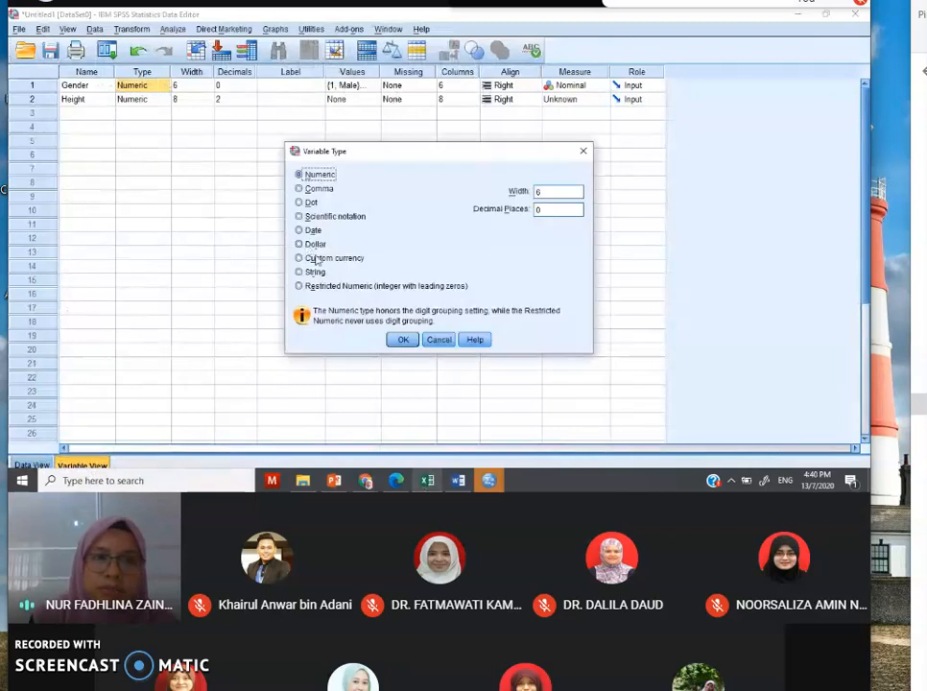
left_click(299, 272)
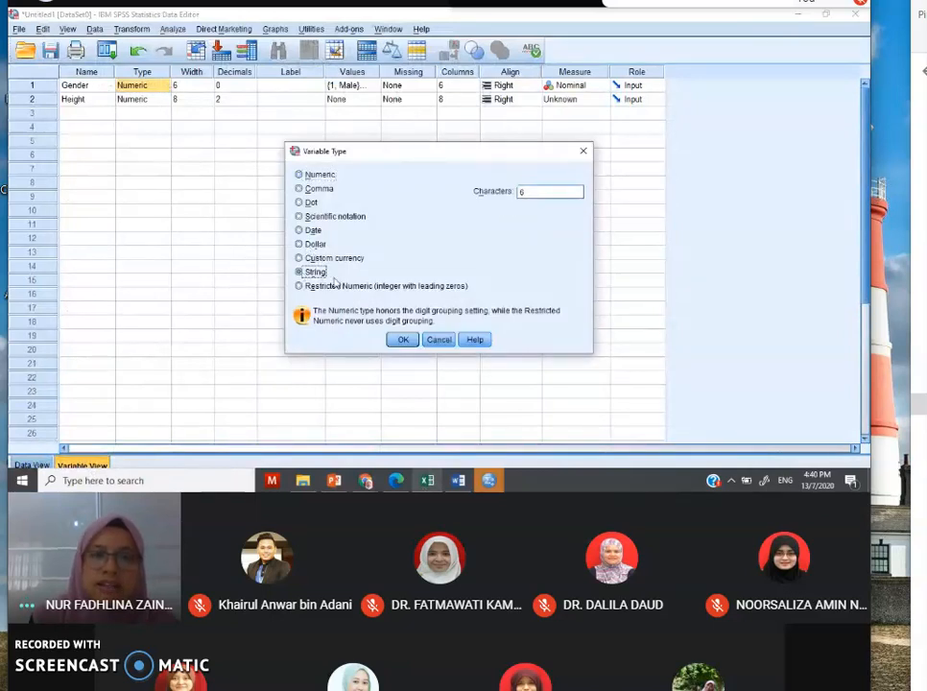
left_click(404, 340)
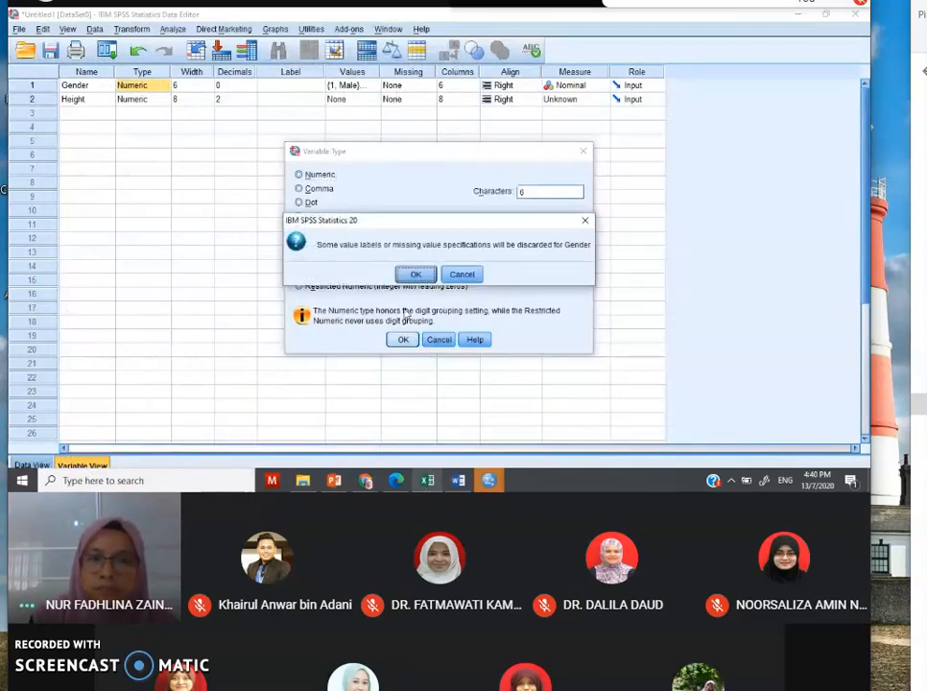
left_click(415, 277)
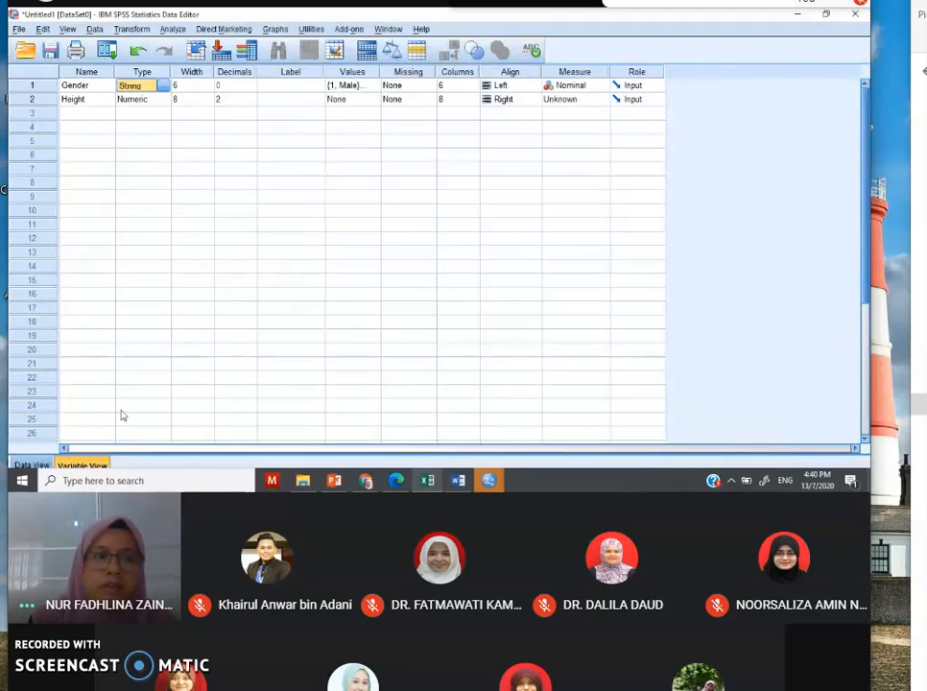
left_click(32, 465)
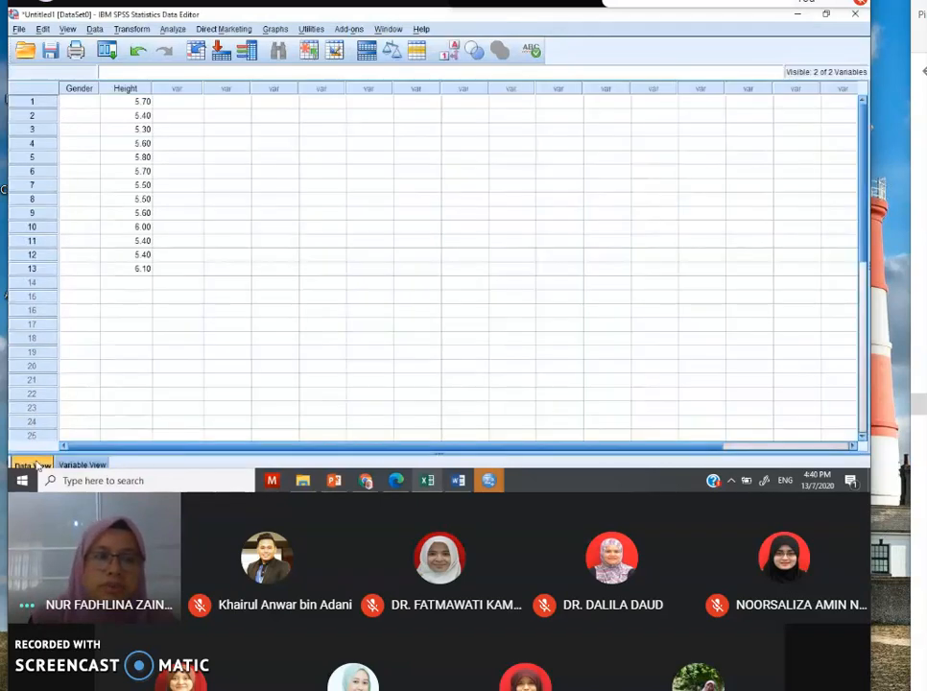
left_click(82, 465)
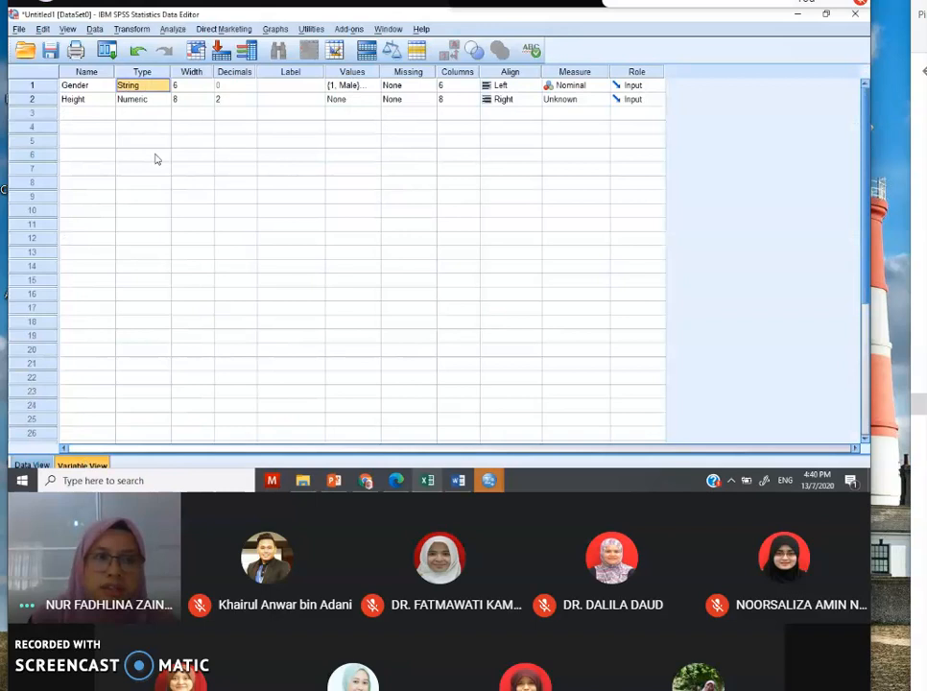
- Change the variable type of Gender back to Numeric, accepting that some value labels may be discarded
left_click(164, 85)
left_click(308, 174)
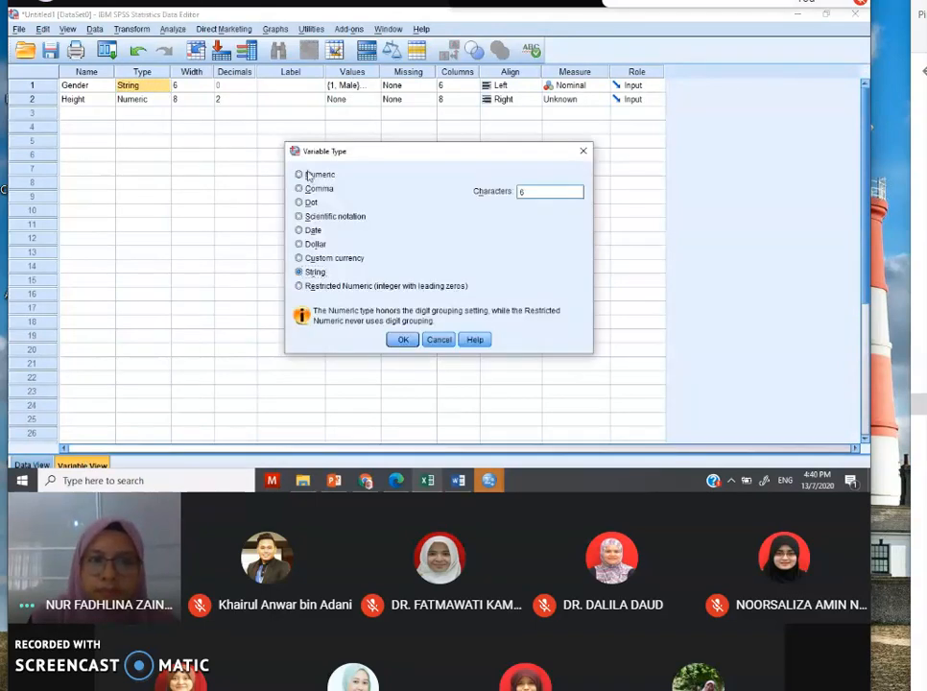
left_click(404, 340)
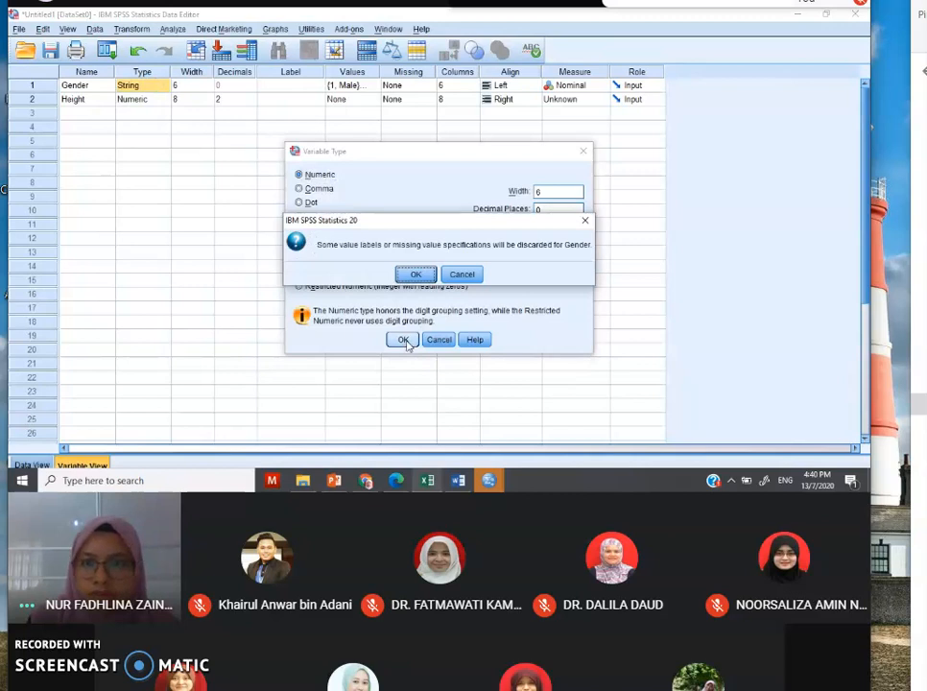
left_click(428, 275)
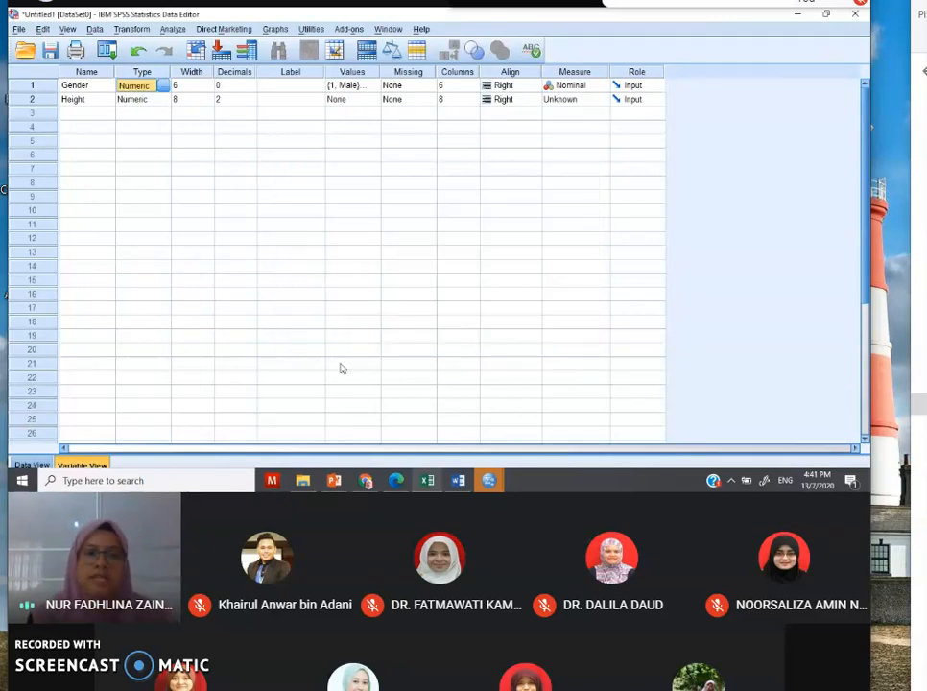